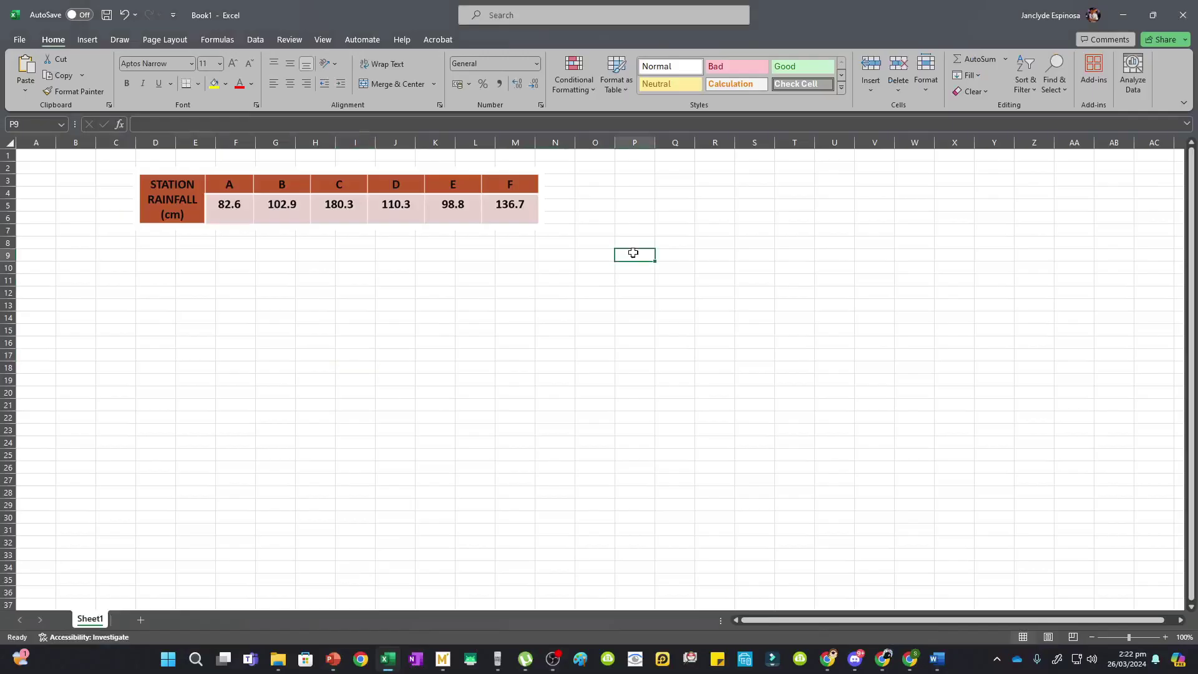
Paste the copied Rain Gauge Network problem slide as an image onto Sheet1
{"action": "key", "text": "ctrl+v"}
{"action": "left_click", "coordinate": [871, 350]}
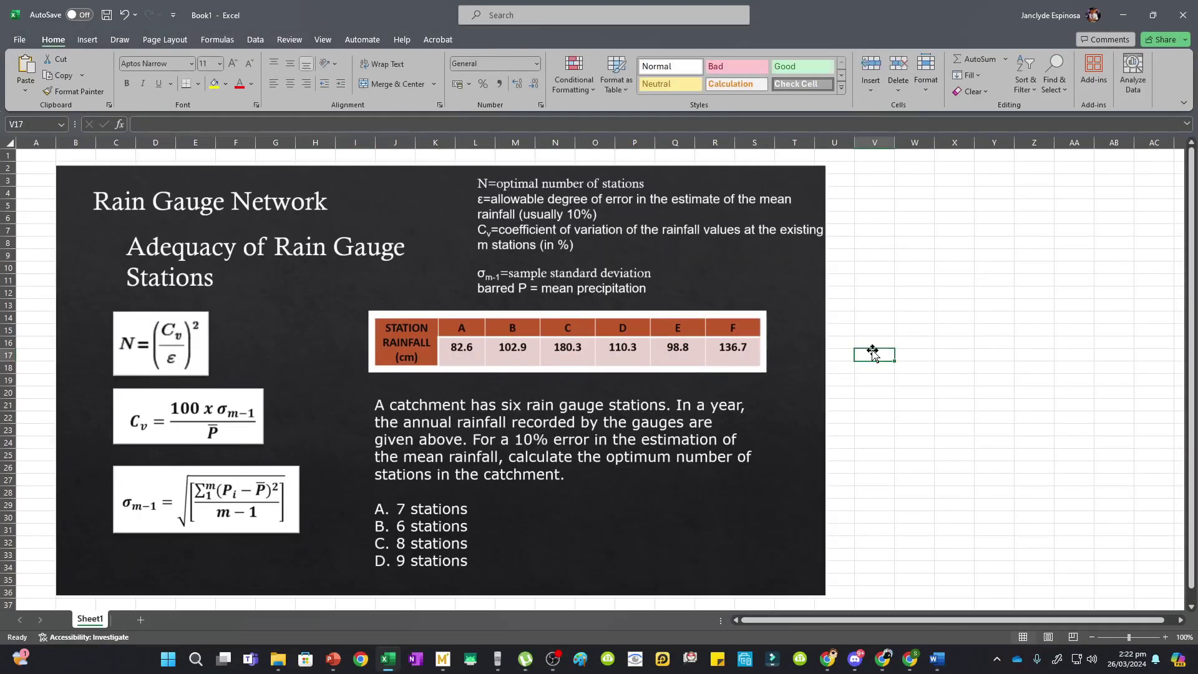
{"action": "scroll", "coordinate": [897, 359], "scroll_direction": "down", "scroll_amount": 2}
{"action": "scroll", "coordinate": [888, 356], "scroll_direction": "up", "scroll_amount": 1}
{"action": "left_click", "coordinate": [777, 185]}
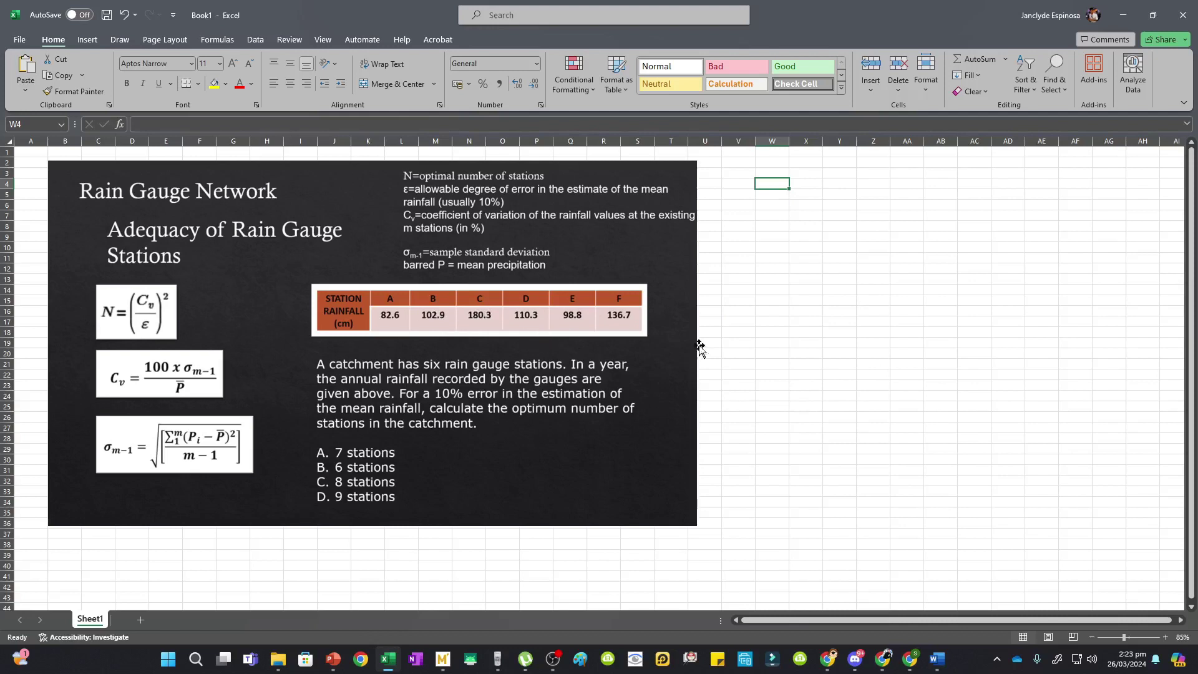
{"action": "type", "text": "Sta"}
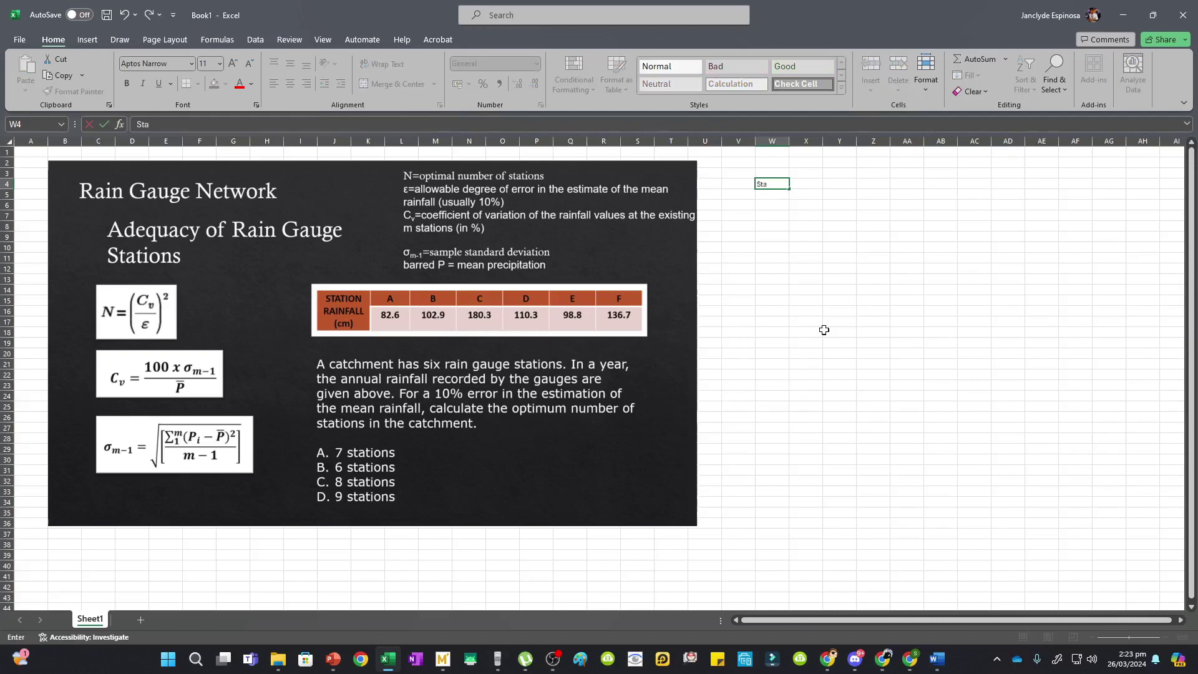
{"action": "type", "text": "tions"}
{"action": "key", "text": "Return"}
Enter the column heading STATIONS in cell W3
{"action": "left_click", "coordinate": [781, 186]}
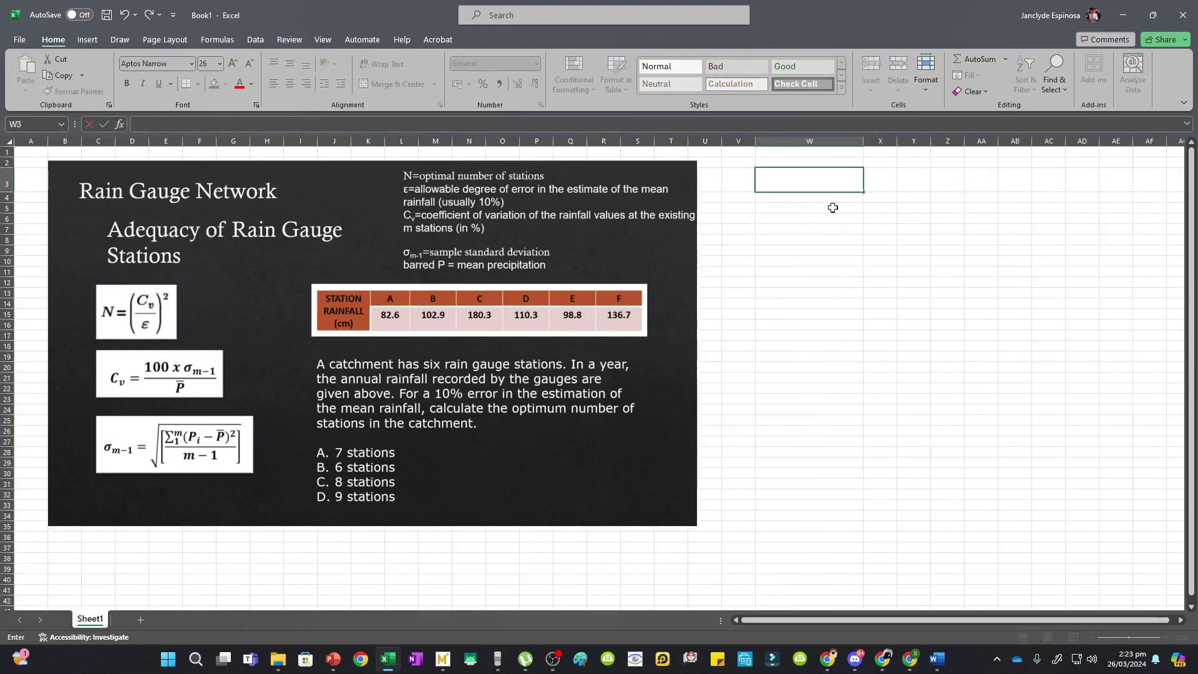
{"action": "type", "text": "STATIONS"}
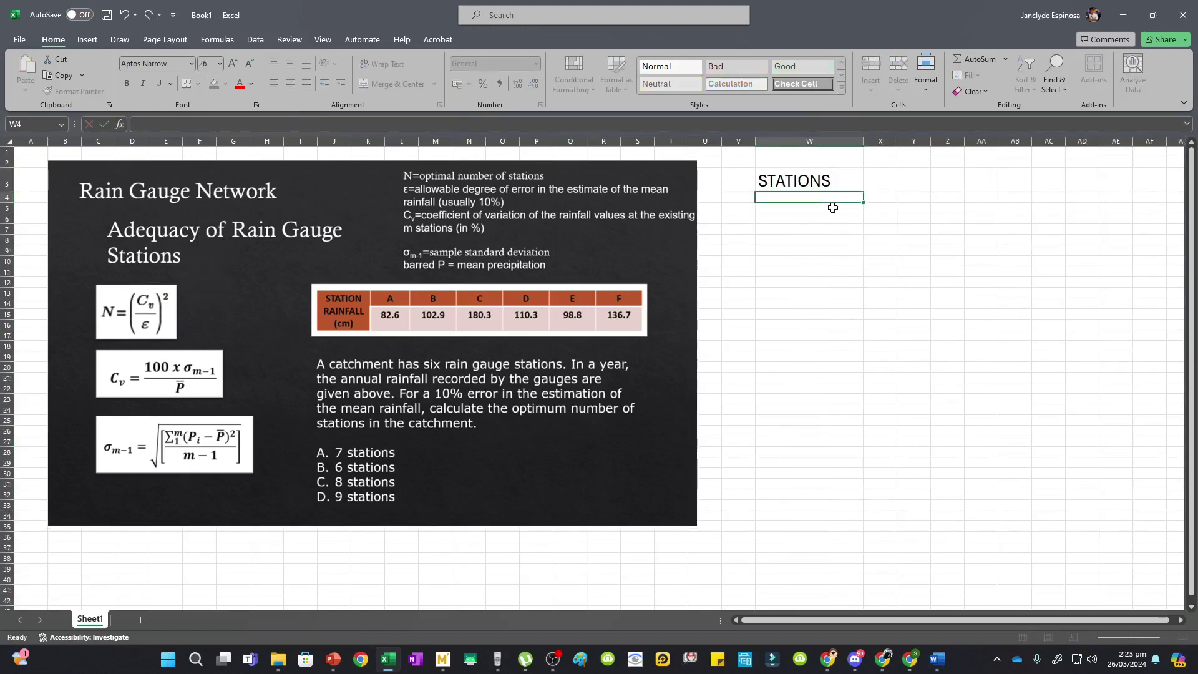
{"action": "key", "text": "Return"}
List the station letters A, B, C, D, E and F down cells W4 to W9
{"action": "type", "text": "A"}
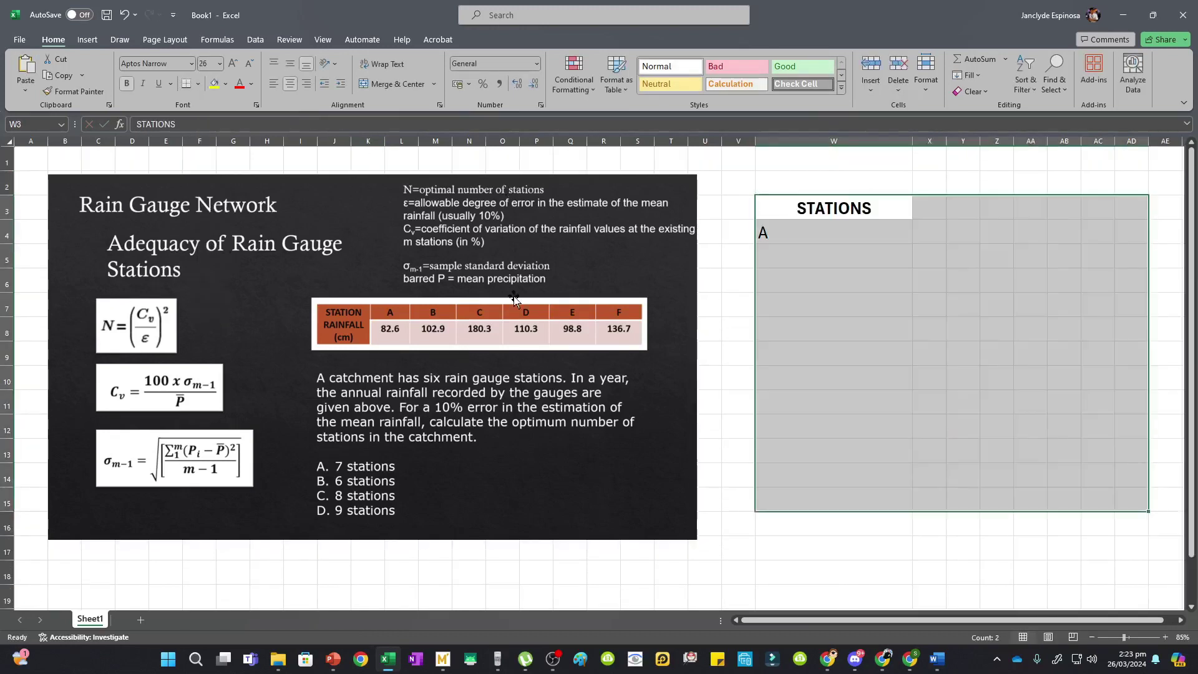
{"action": "key", "text": "Return"}
{"action": "type", "text": "B"}
{"action": "key", "text": "Return"}
{"action": "type", "text": "C"}
{"action": "key", "text": "Return"}
{"action": "type", "text": "D"}
{"action": "key", "text": "Return"}
{"action": "type", "text": "E"}
{"action": "key", "text": "Return"}
{"action": "type", "text": "F"}
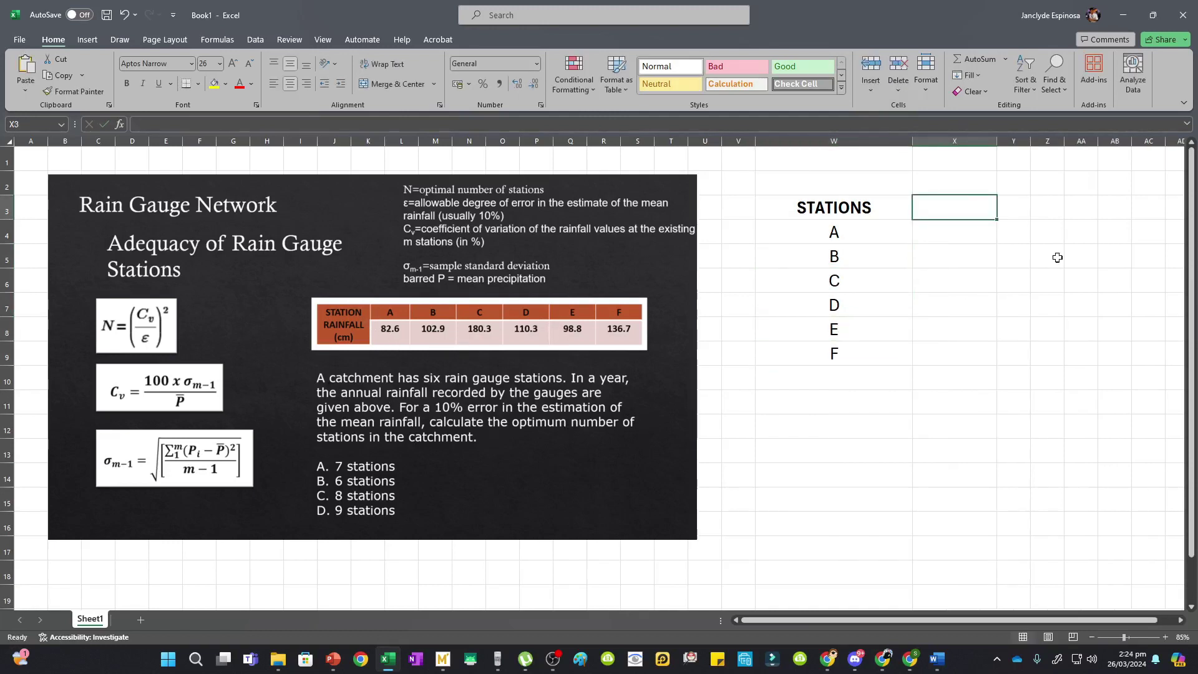
Enter the heading RAINFALL (cm) in X3 and the values 82.6, 102.9, 180.3, 110.3, 98.8 and 136.7 down X4 to X9
{"action": "type", "text": "RAINFALL (cm)"}
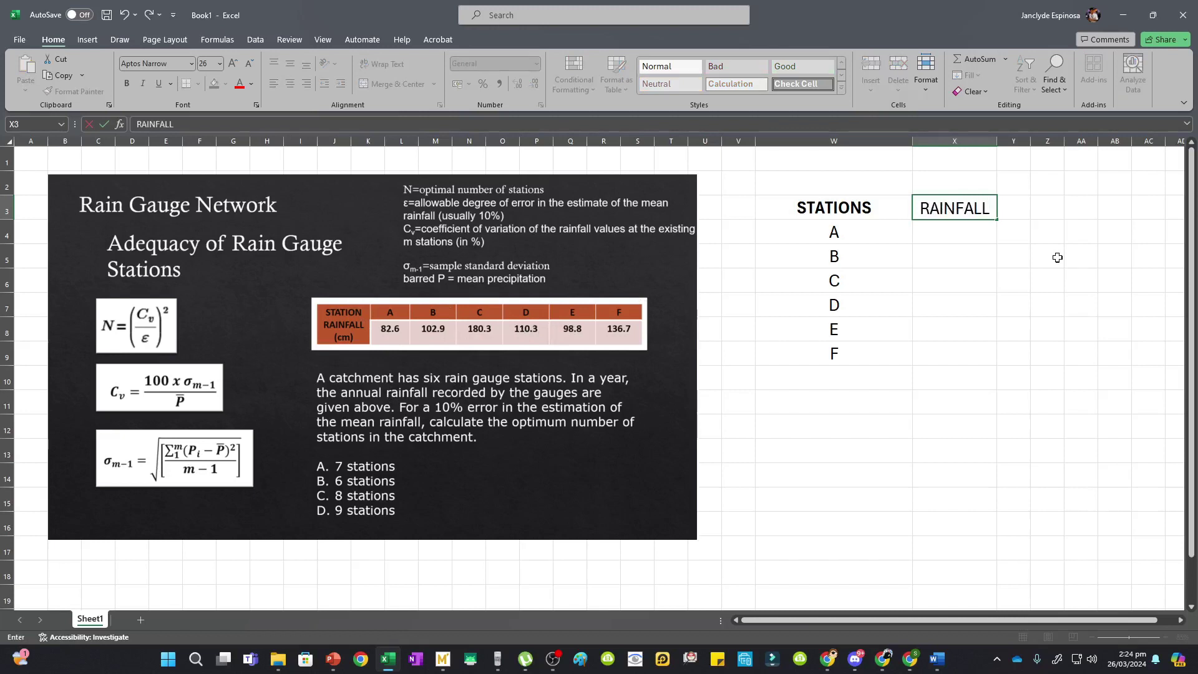
{"action": "key", "text": "Return"}
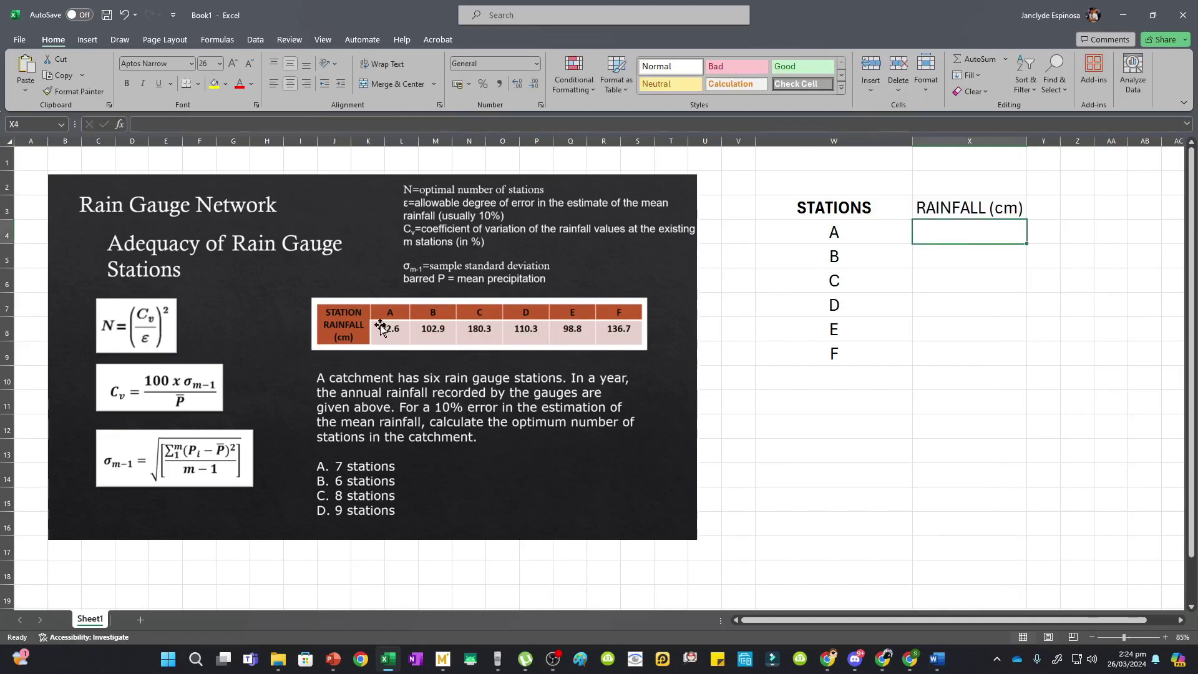
{"action": "type", "text": "82.6"}
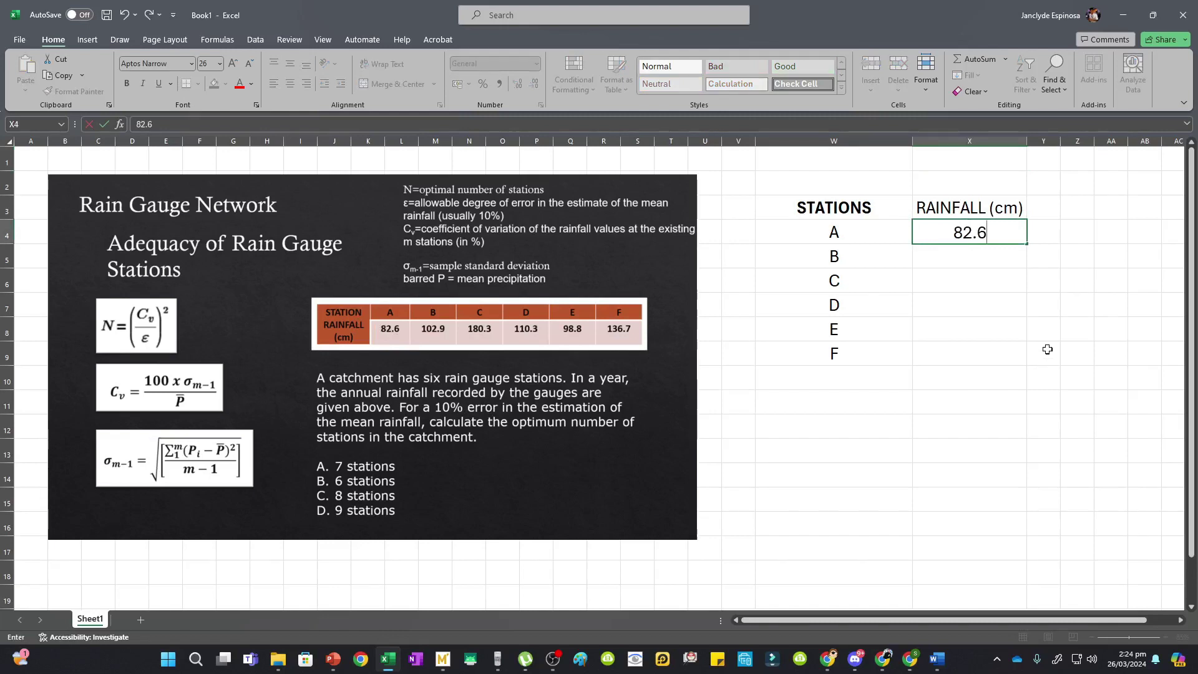
{"action": "key", "text": "Return"}
{"action": "type", "text": "1-2.9"}
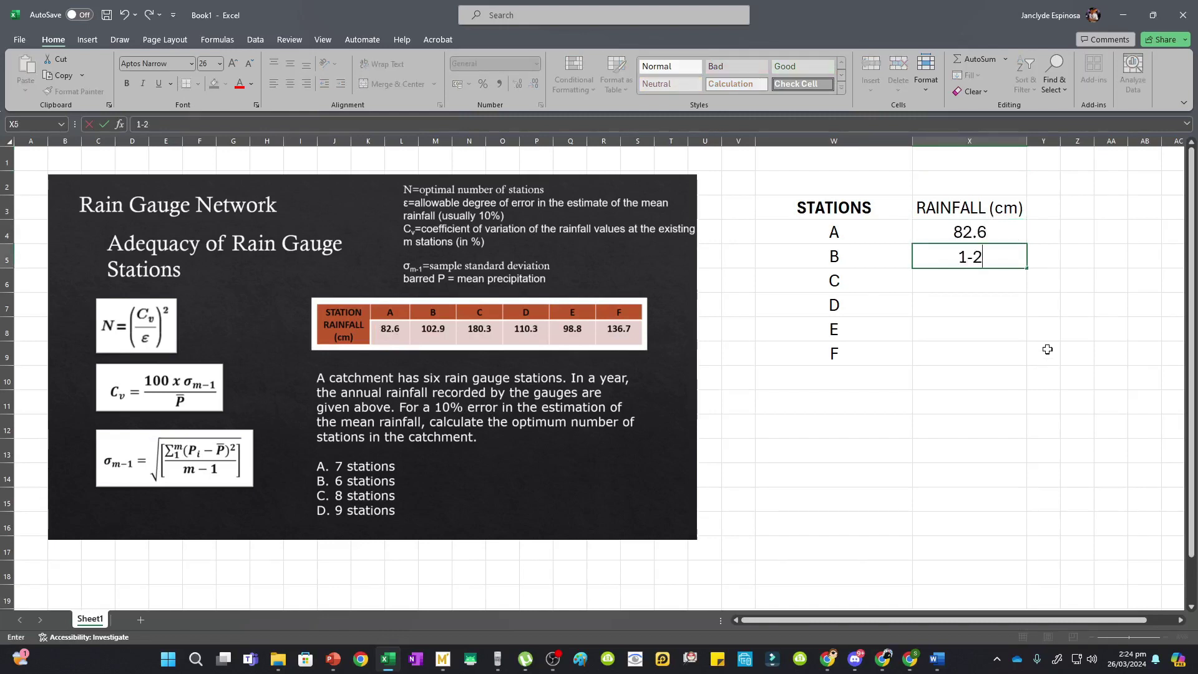
{"action": "key", "text": "Return"}
{"action": "type", "text": "180.3"}
{"action": "key", "text": "Return"}
{"action": "type", "text": "110.3"}
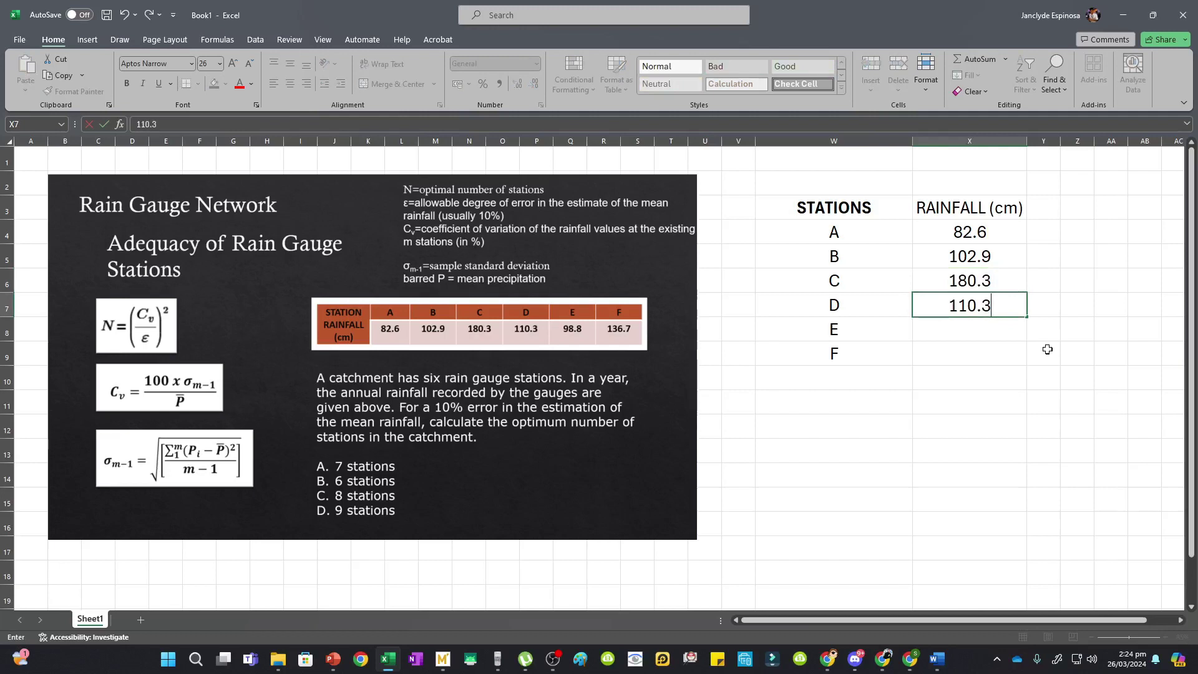
{"action": "key", "text": "Return"}
{"action": "type", "text": "98.8"}
{"action": "key", "text": "Return"}
{"action": "type", "text": "13"}
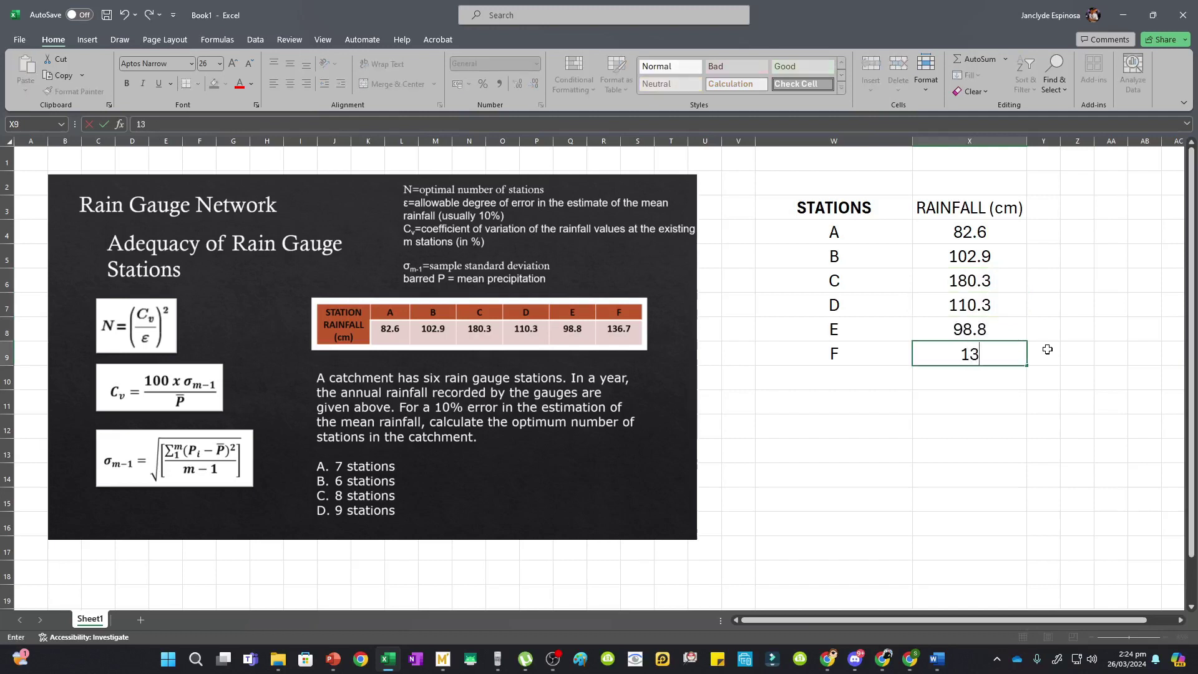
{"action": "type", "text": "6.7"}
{"action": "key", "text": "Return"}
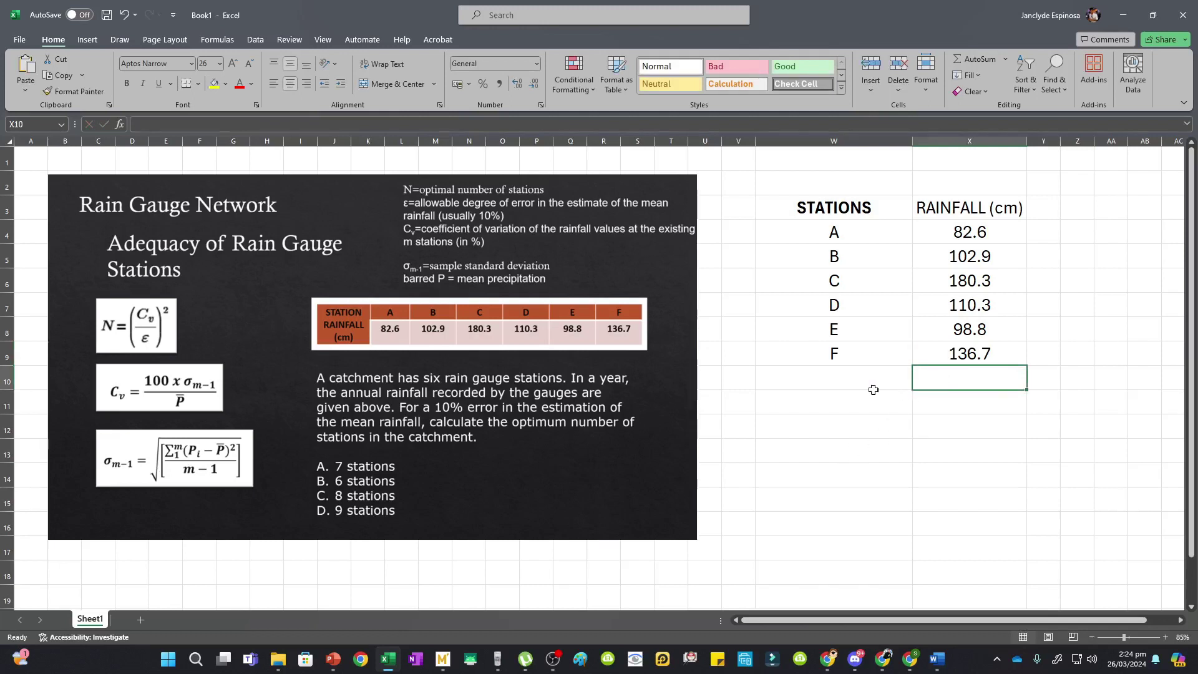
Total the six rainfall values X4:X9 in cell X10 with AutoSum
{"action": "type", "text": "=SUM("}
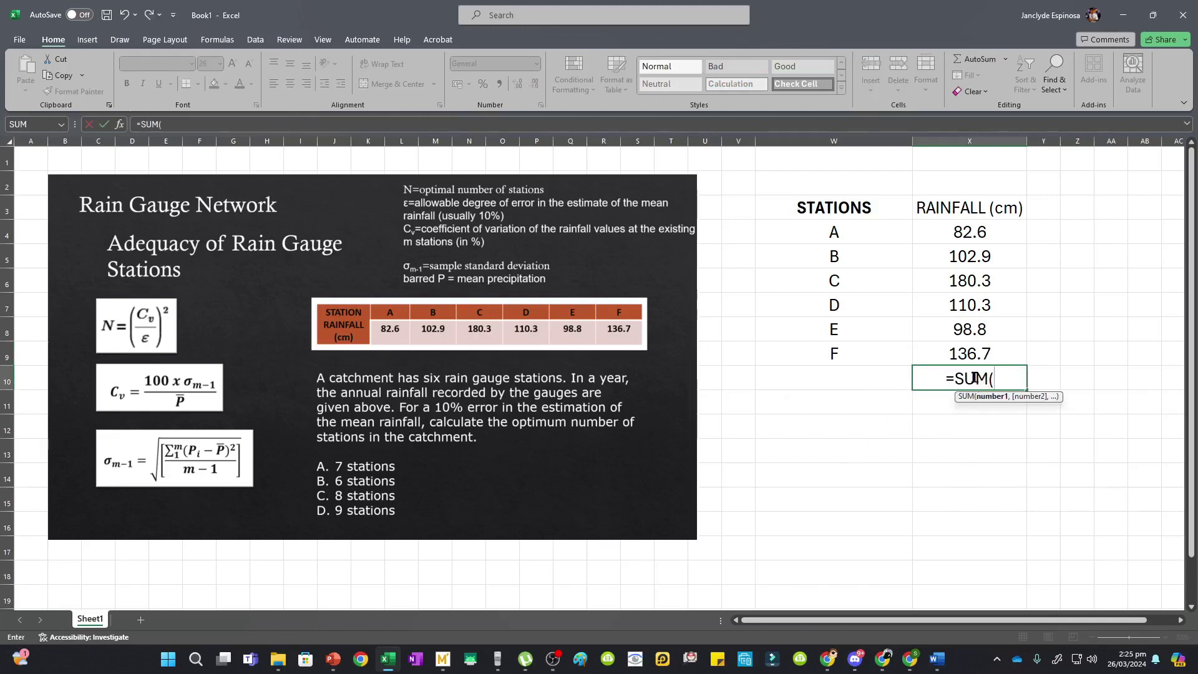
{"action": "key", "text": "Escape"}
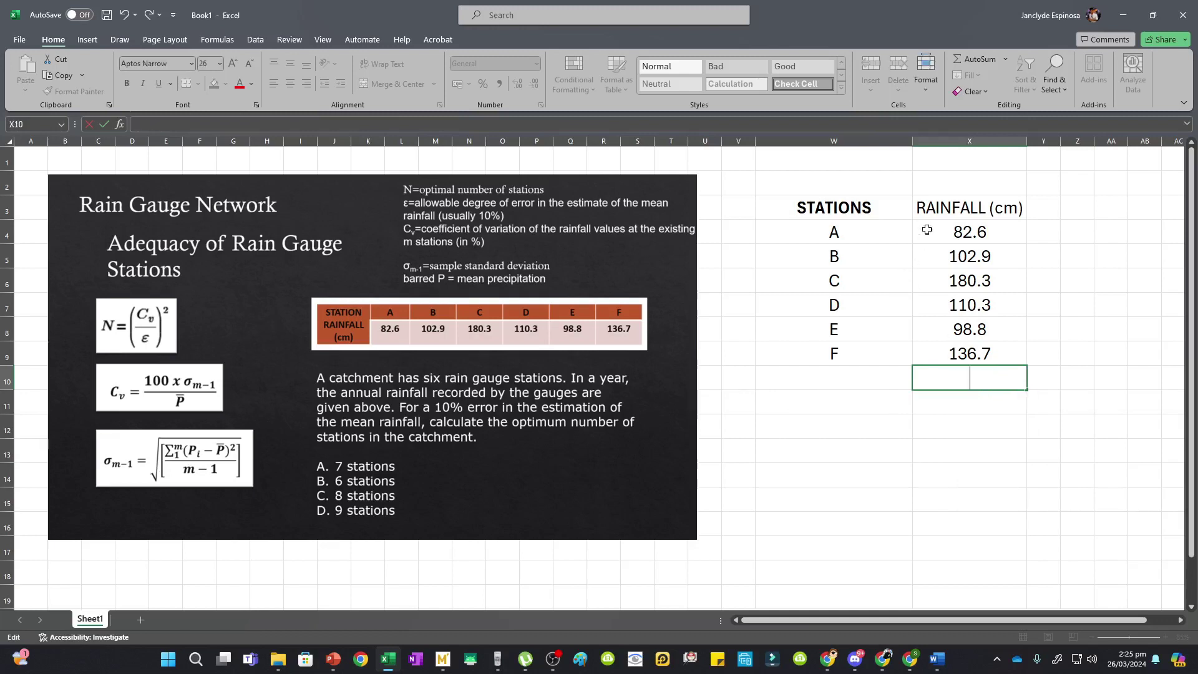
{"action": "left_click_drag", "start_coordinate": [948, 232], "coordinate": [992, 353]}
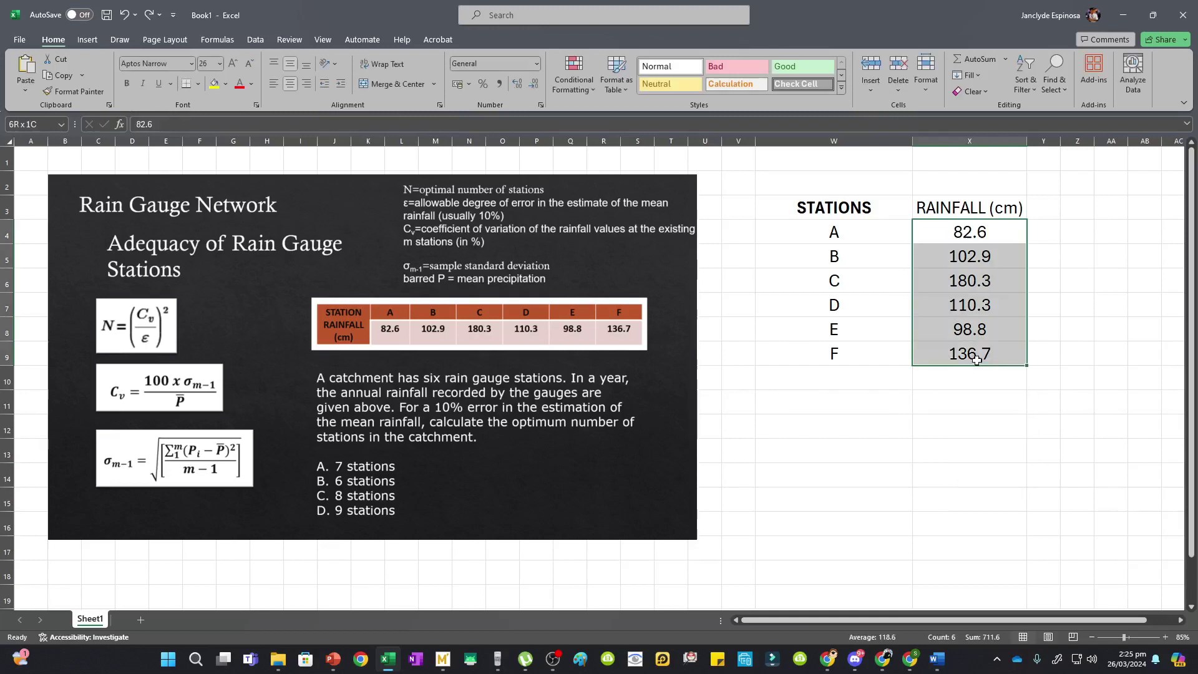
{"action": "left_click", "coordinate": [978, 63]}
{"action": "left_click", "coordinate": [956, 399]}
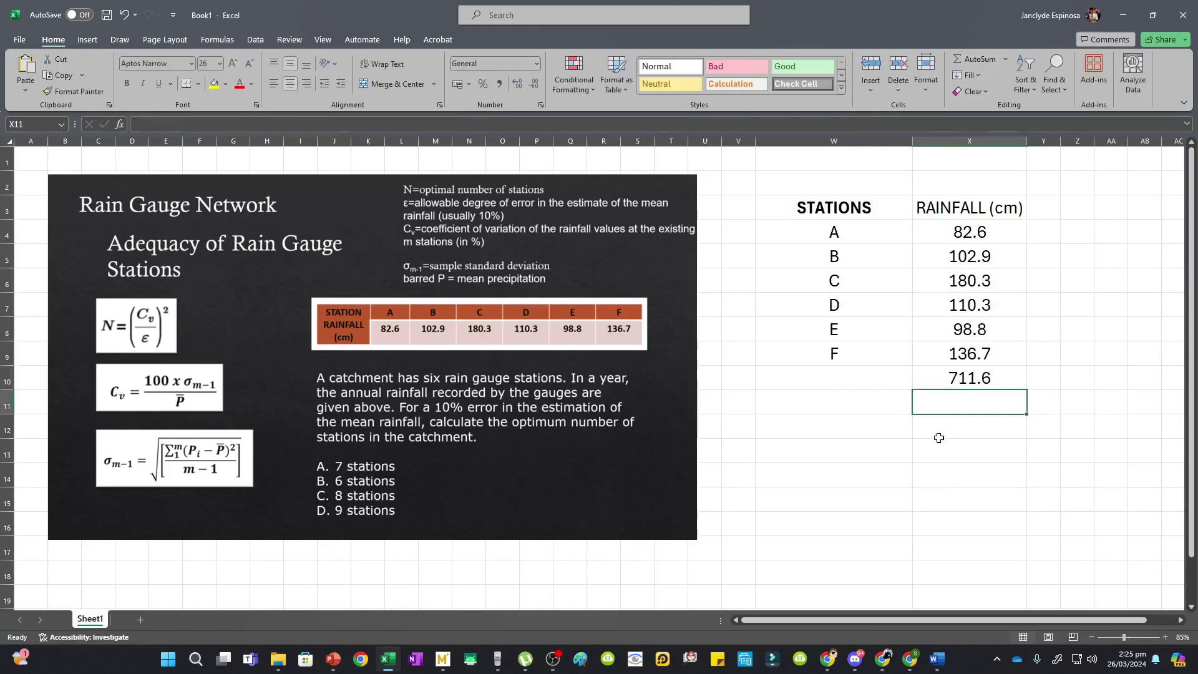
{"action": "left_click", "coordinate": [966, 375]}
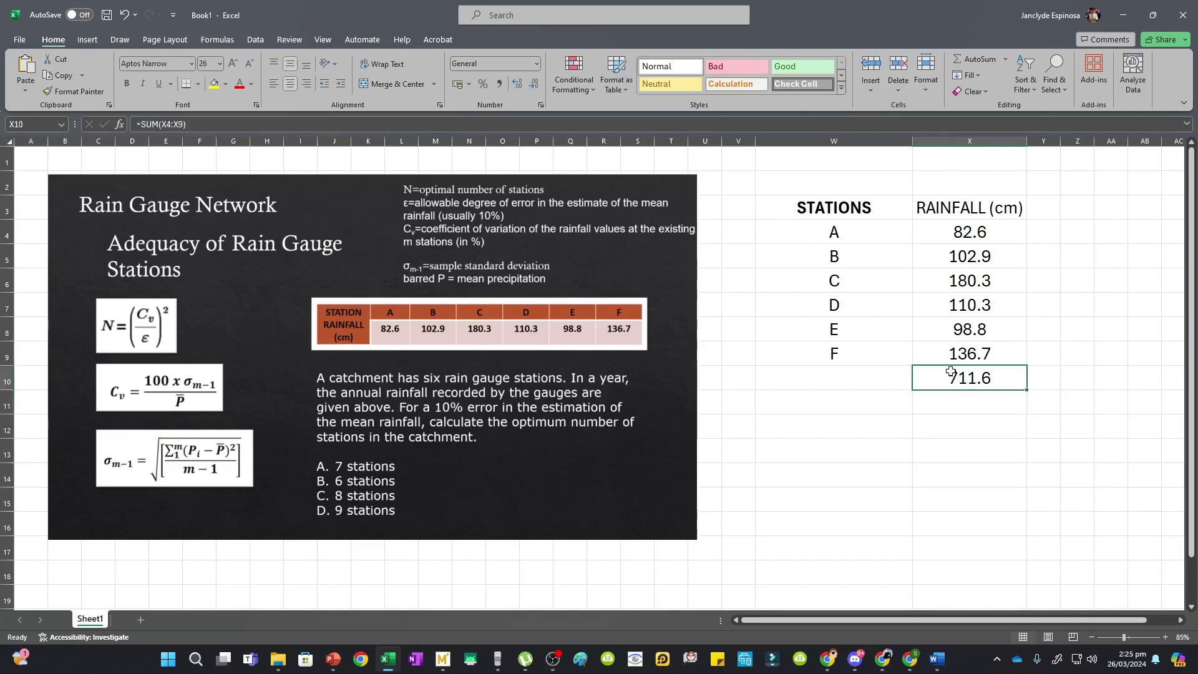
{"action": "left_click_drag", "start_coordinate": [974, 255], "coordinate": [970, 329]}
{"action": "left_click", "coordinate": [923, 399]}
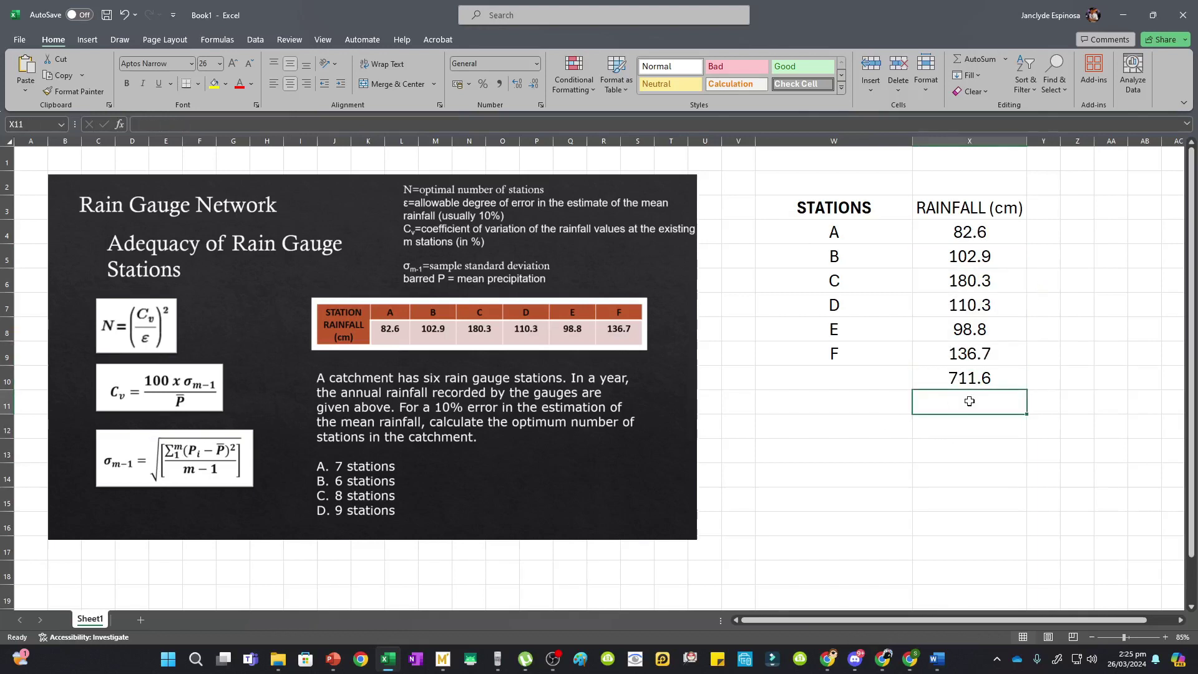
Calculate the mean rainfall in X11 by dividing the total in X10 by 6
{"action": "type", "text": "="}
{"action": "key", "text": "Up"}
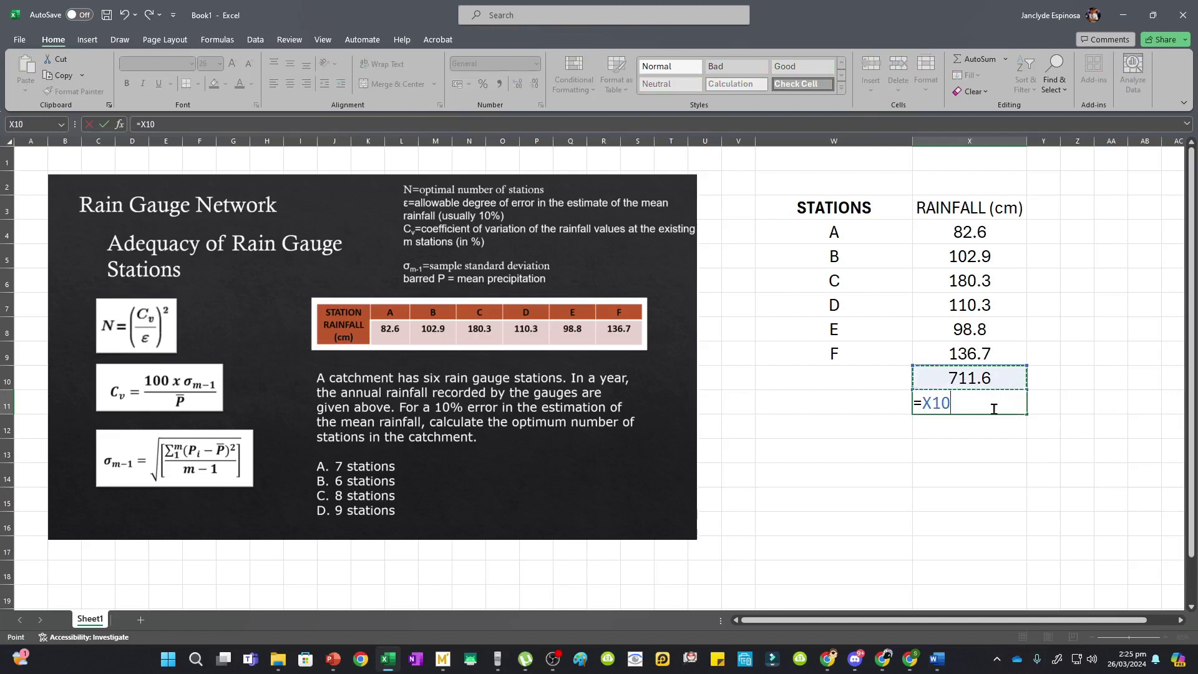
{"action": "type", "text": "/"}
{"action": "type", "text": "6"}
{"action": "key", "text": "Return"}
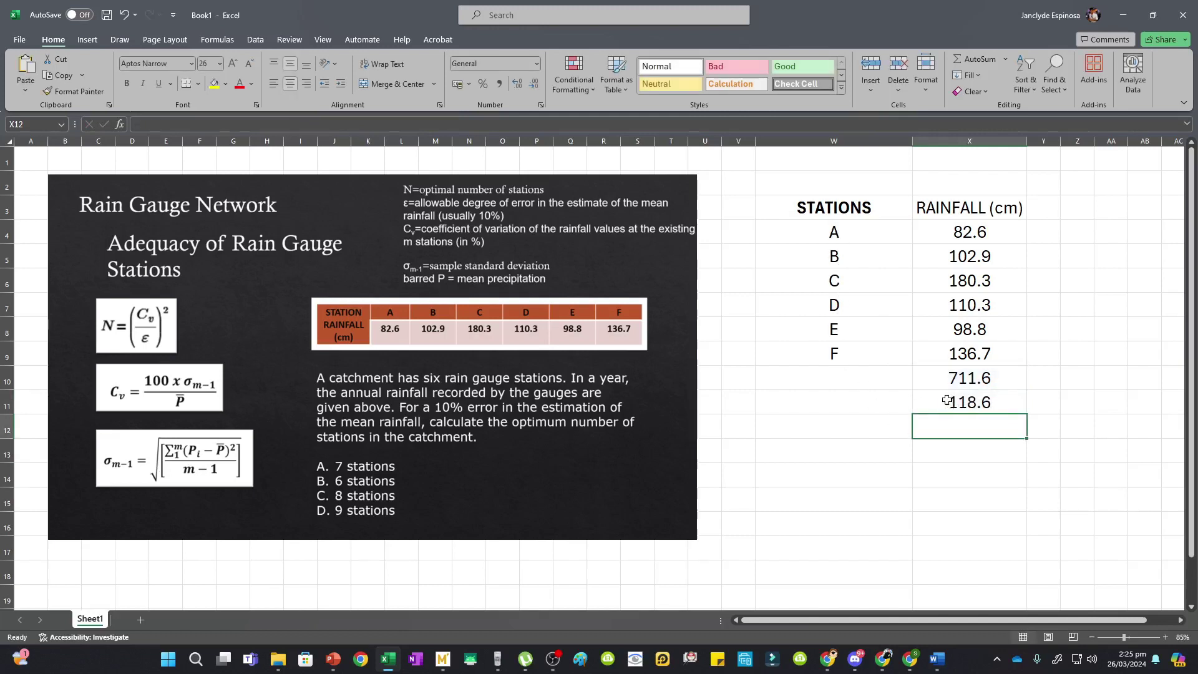
Enter the label P(mean) in cell W11 beside the mean rainfall value
{"action": "left_click", "coordinate": [879, 407]}
{"action": "type", "text": "P(mean)"}
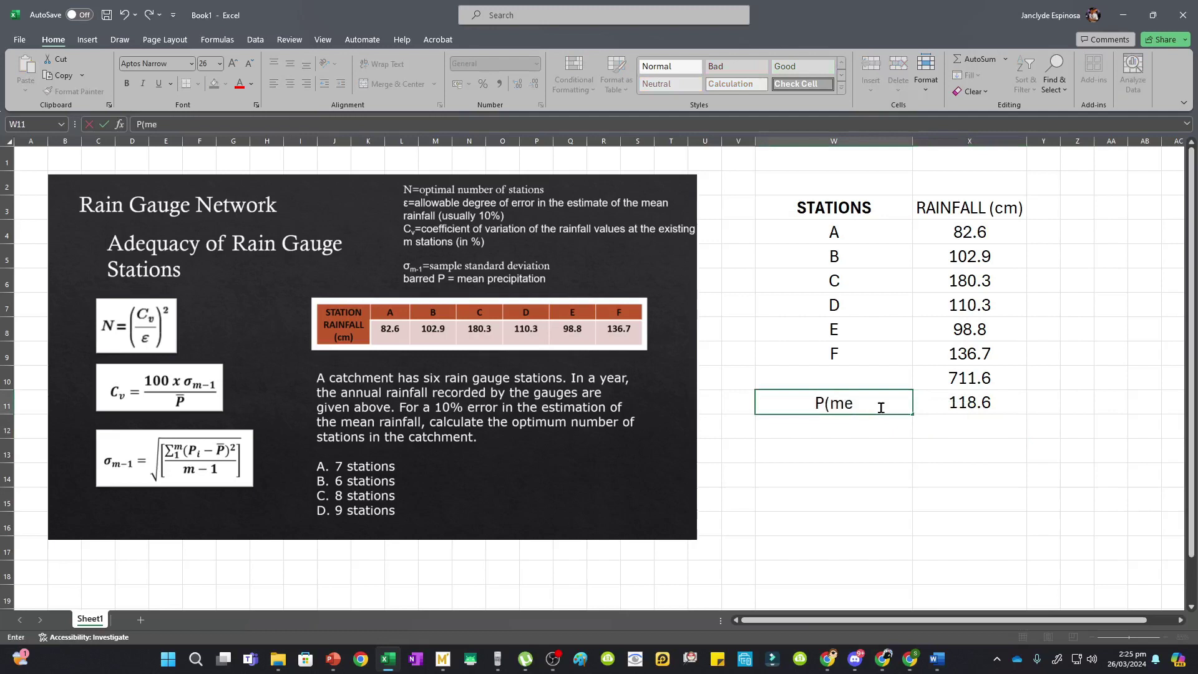
{"action": "left_click", "coordinate": [970, 382]}
{"action": "left_click", "coordinate": [973, 406]}
{"action": "left_click", "coordinate": [973, 379]}
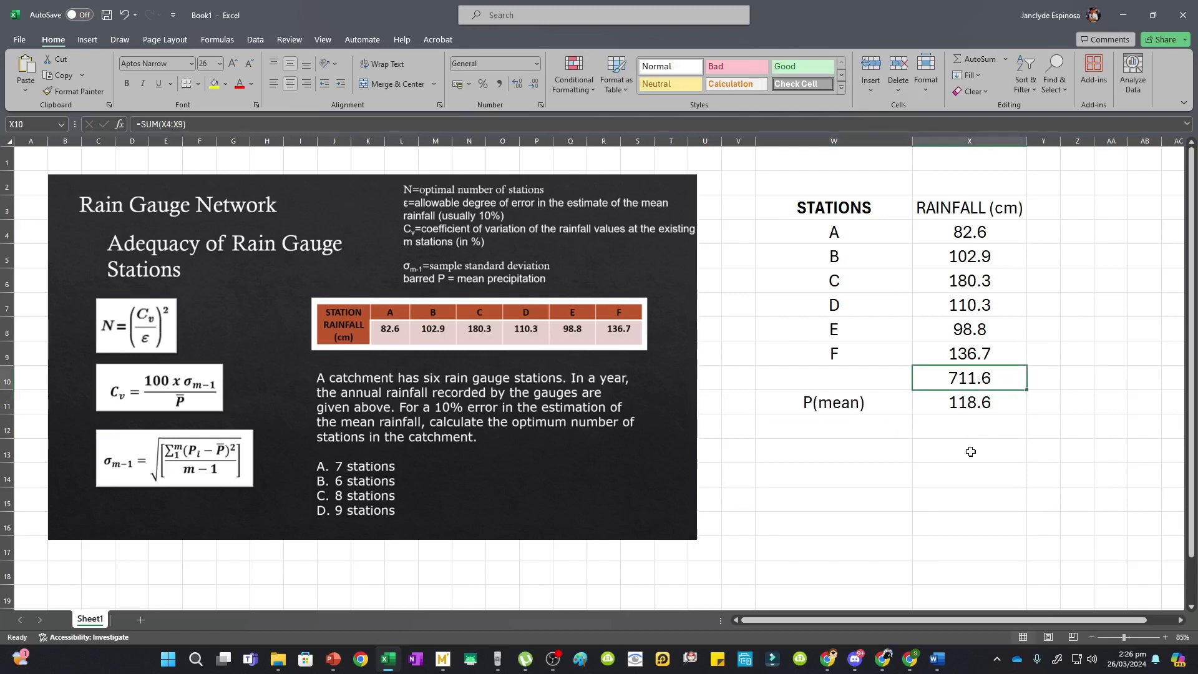
Delete the mean formula in X11 and the total in X10
{"action": "left_click", "coordinate": [961, 406]}
{"action": "key", "text": "Delete"}
{"action": "left_click", "coordinate": [964, 381]}
{"action": "key", "text": "Delete"}
Move the P(mean) label up one row to cell W10, directly below station F
{"action": "left_click", "coordinate": [843, 412]}
{"action": "key", "text": "super"}
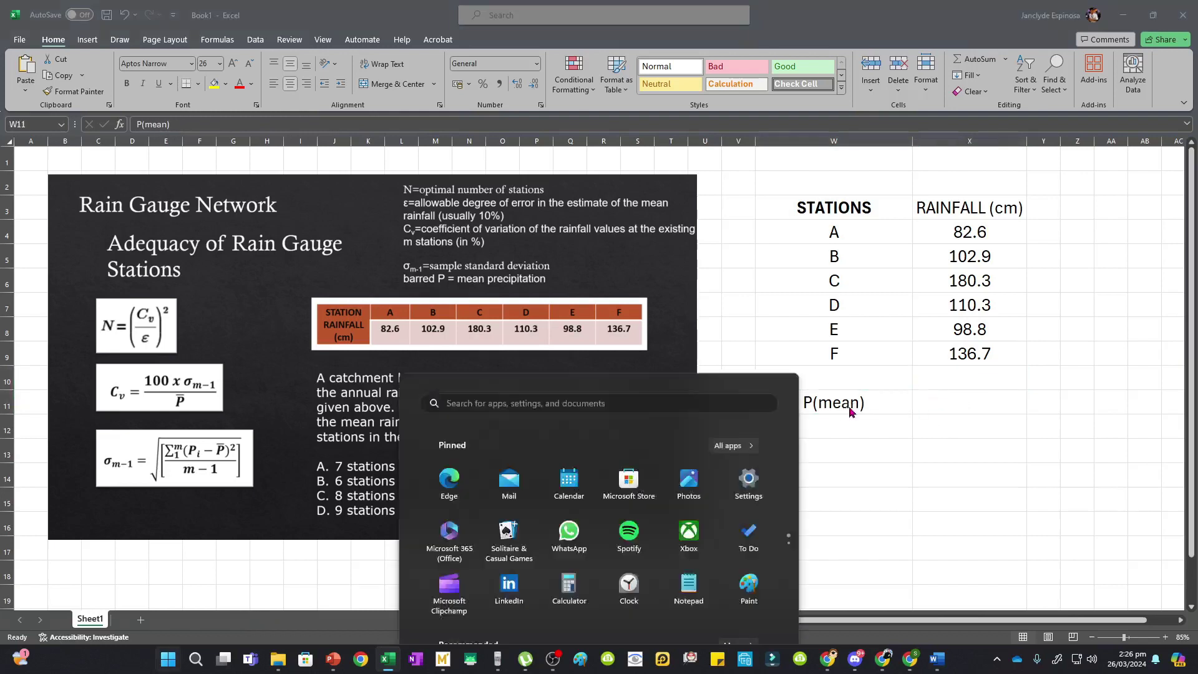
{"action": "left_click_drag", "start_coordinate": [876, 414], "coordinate": [852, 384]}
Calculate the mean rainfall in X10 with the AVERAGE function over X4:X9
{"action": "left_click", "coordinate": [935, 381]}
{"action": "type", "text": "="}
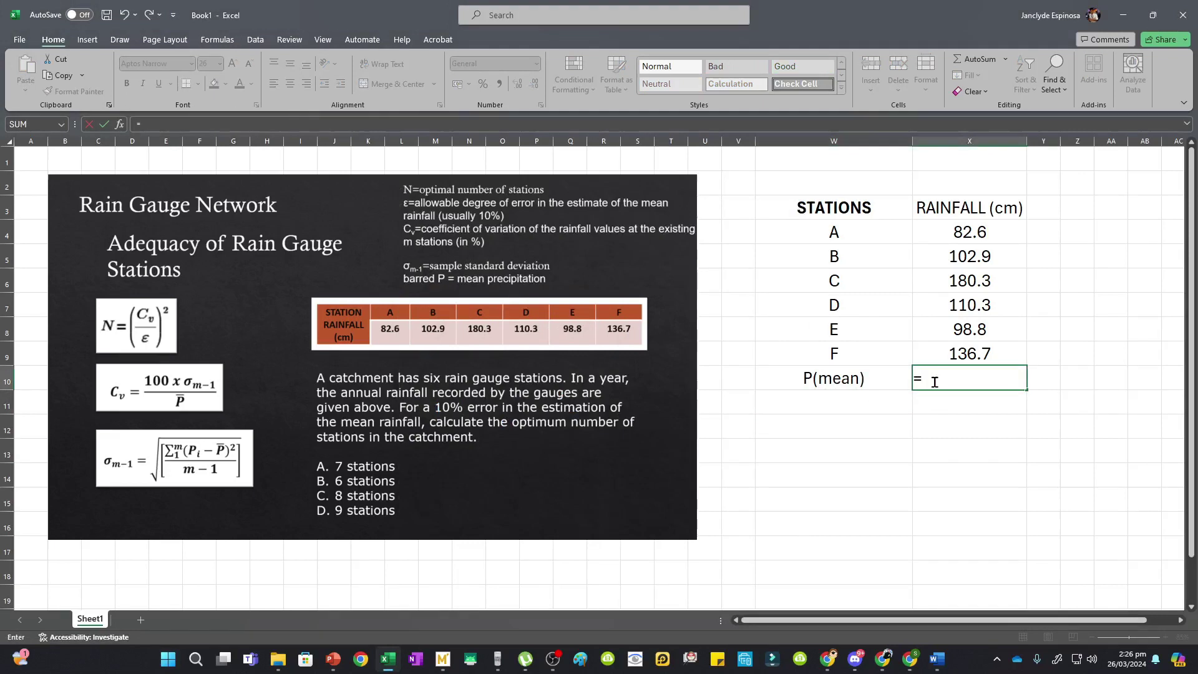
{"action": "type", "text": "AVE"}
{"action": "key", "text": "Down"}
{"action": "key", "text": "Tab"}
{"action": "left_click_drag", "start_coordinate": [974, 230], "coordinate": [992, 346]}
{"action": "type", "text": ")"}
{"action": "key", "text": "Return"}
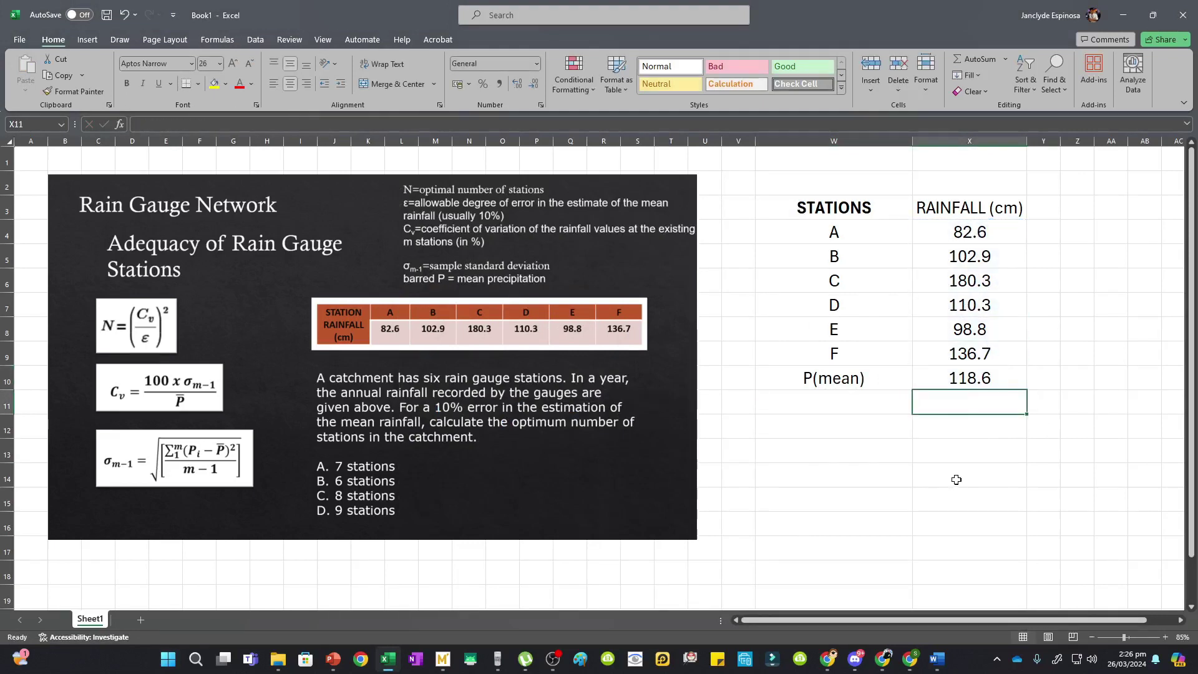
{"action": "left_click", "coordinate": [969, 384]}
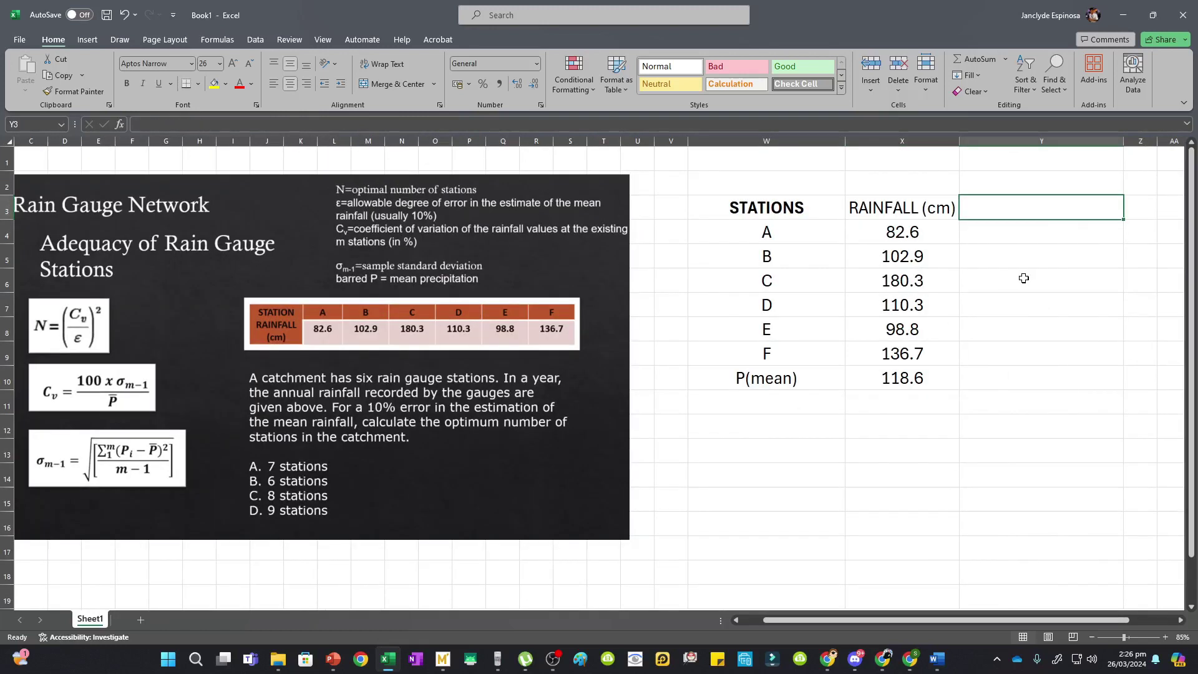
Enter the column heading (P-Pave) in cell Y3
{"action": "type", "text": "("}
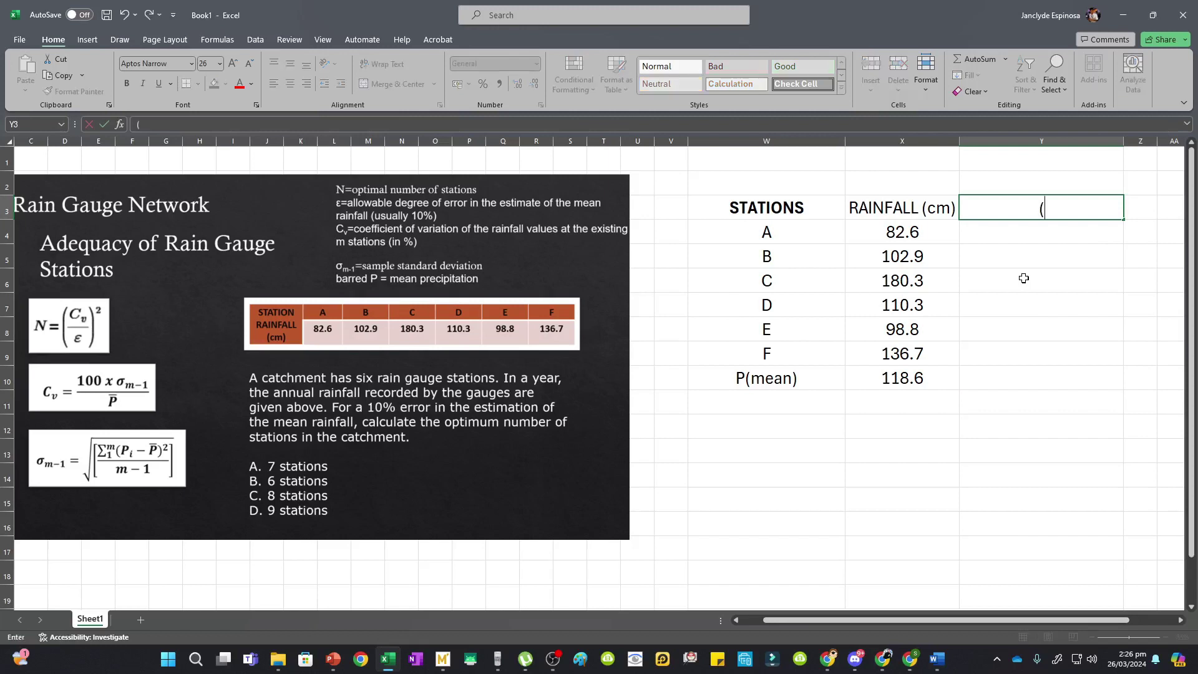
{"action": "left_click", "coordinate": [131, 454]}
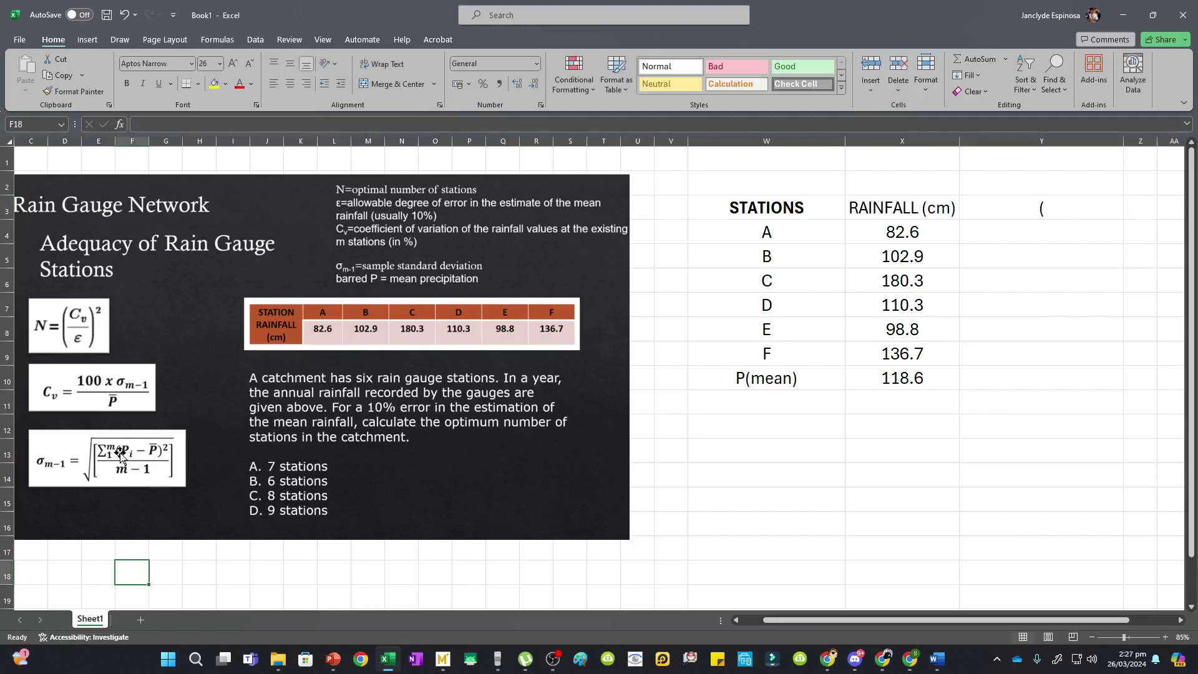
{"action": "left_click", "coordinate": [1058, 224]}
{"action": "left_click", "coordinate": [1063, 200]}
{"action": "left_click", "coordinate": [216, 125]}
{"action": "type", "text": "P-Pave)"}
{"action": "key", "text": "Return"}
{"action": "type", "text": "]"}
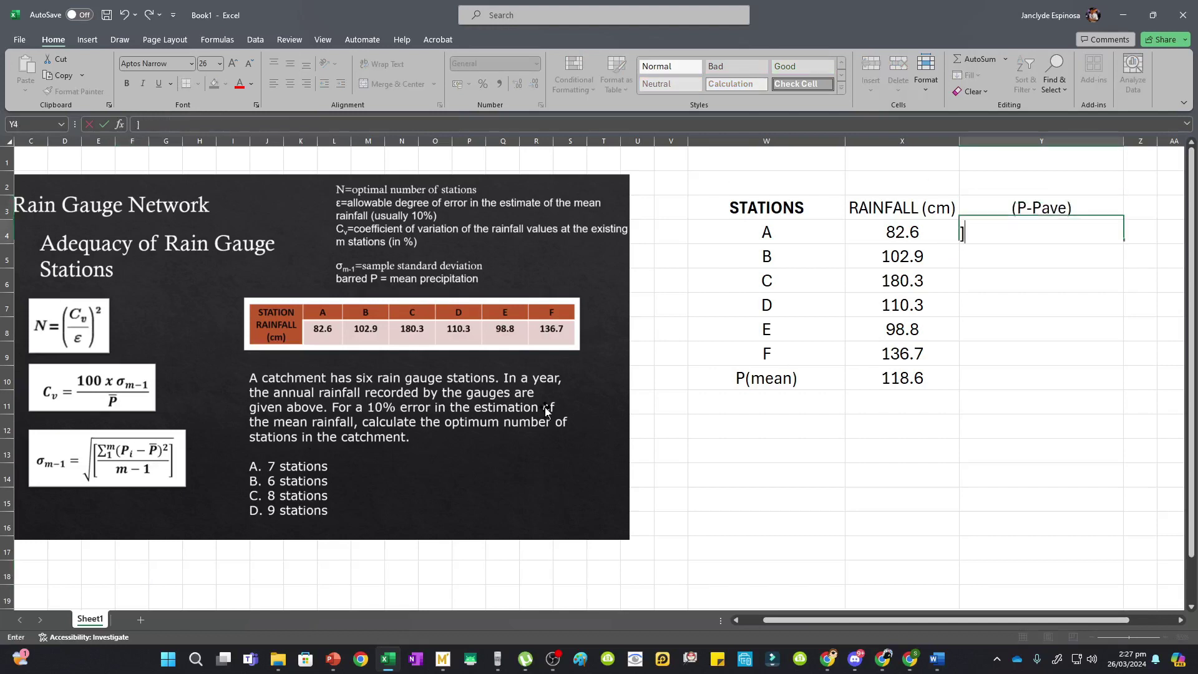
{"action": "key", "text": "Escape"}
{"action": "left_click", "coordinate": [1051, 211]}
Enter the deviation formula =X4-$X$10 for station A in cell Y4, with an absolute reference to the mean
{"action": "left_click", "coordinate": [1025, 226]}
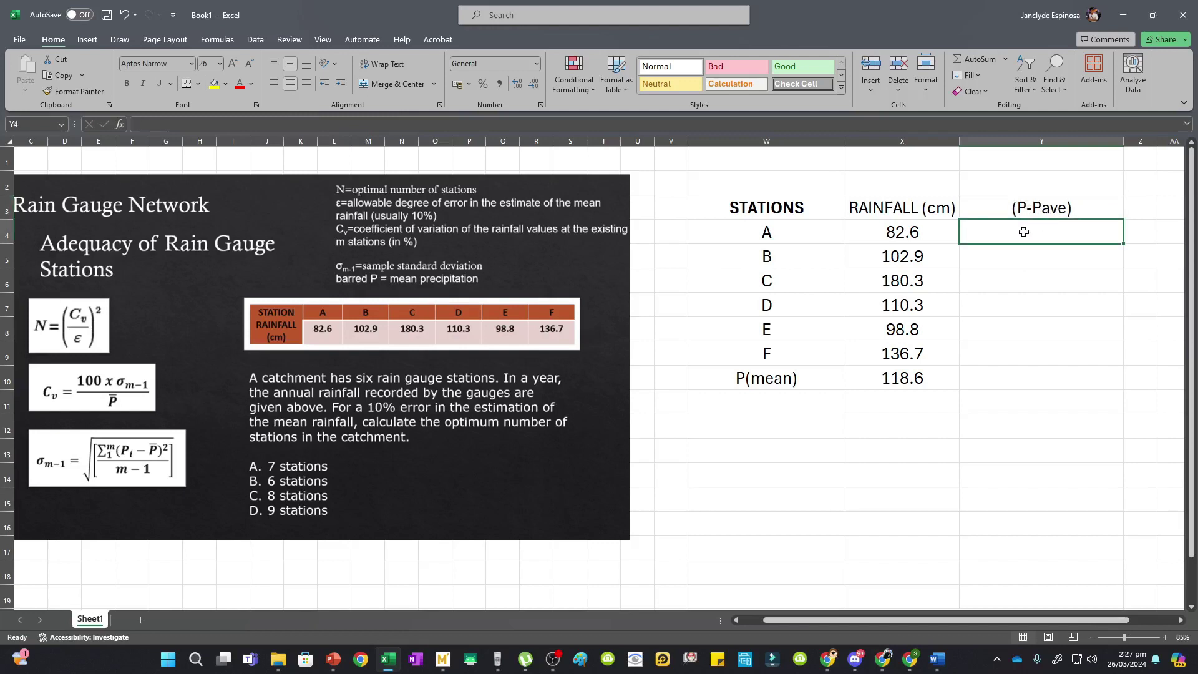
{"action": "type", "text": "="}
{"action": "left_click", "coordinate": [902, 232]}
{"action": "type", "text": "-"}
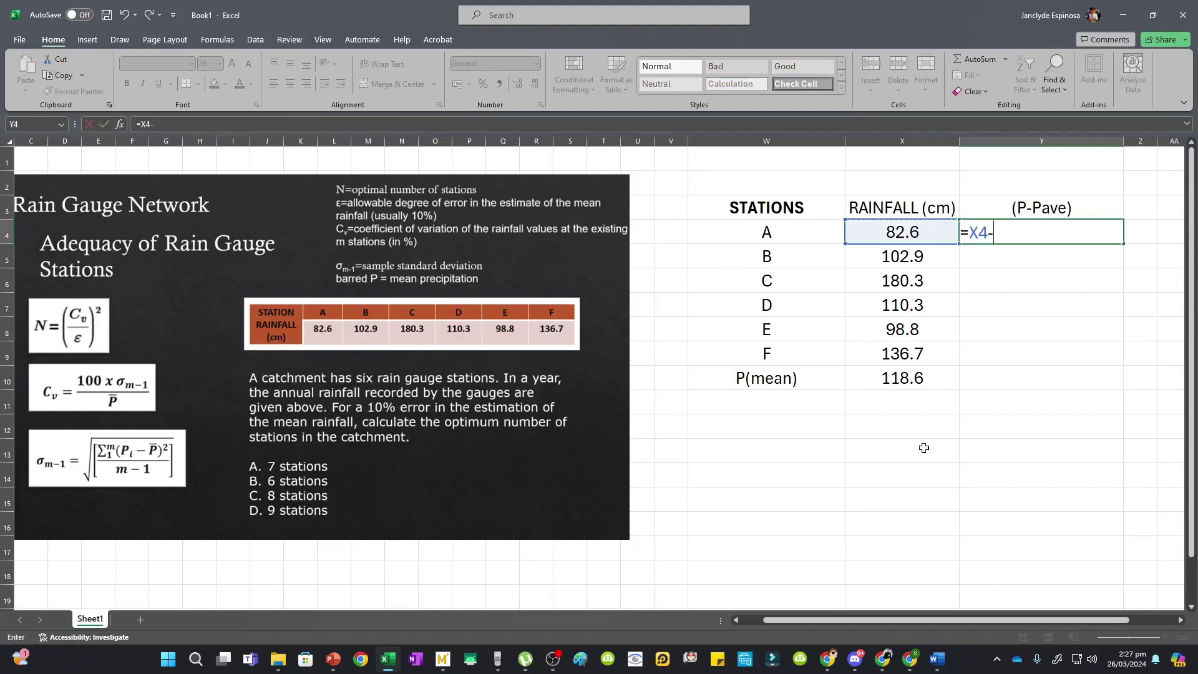
{"action": "left_click", "coordinate": [912, 379]}
{"action": "left_click", "coordinate": [995, 231]}
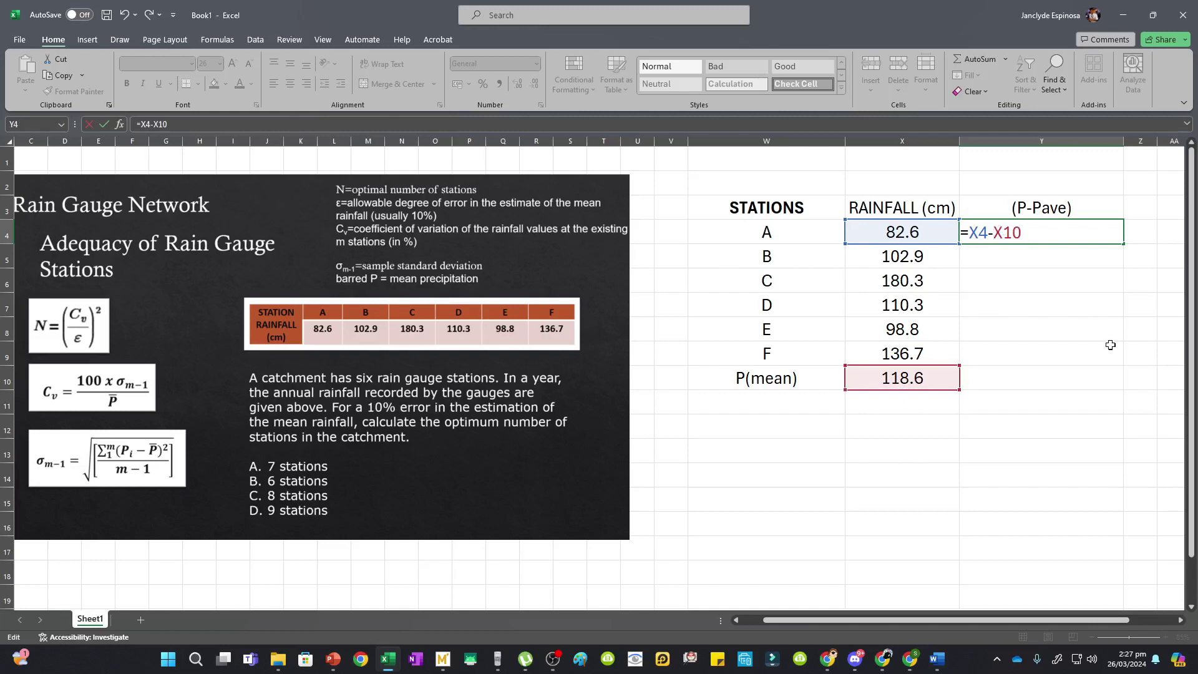
{"action": "type", "text": "$"}
{"action": "key", "text": "Right"}
{"action": "type", "text": "$"}
{"action": "key", "text": "Return"}
{"action": "left_click", "coordinate": [1117, 240]}
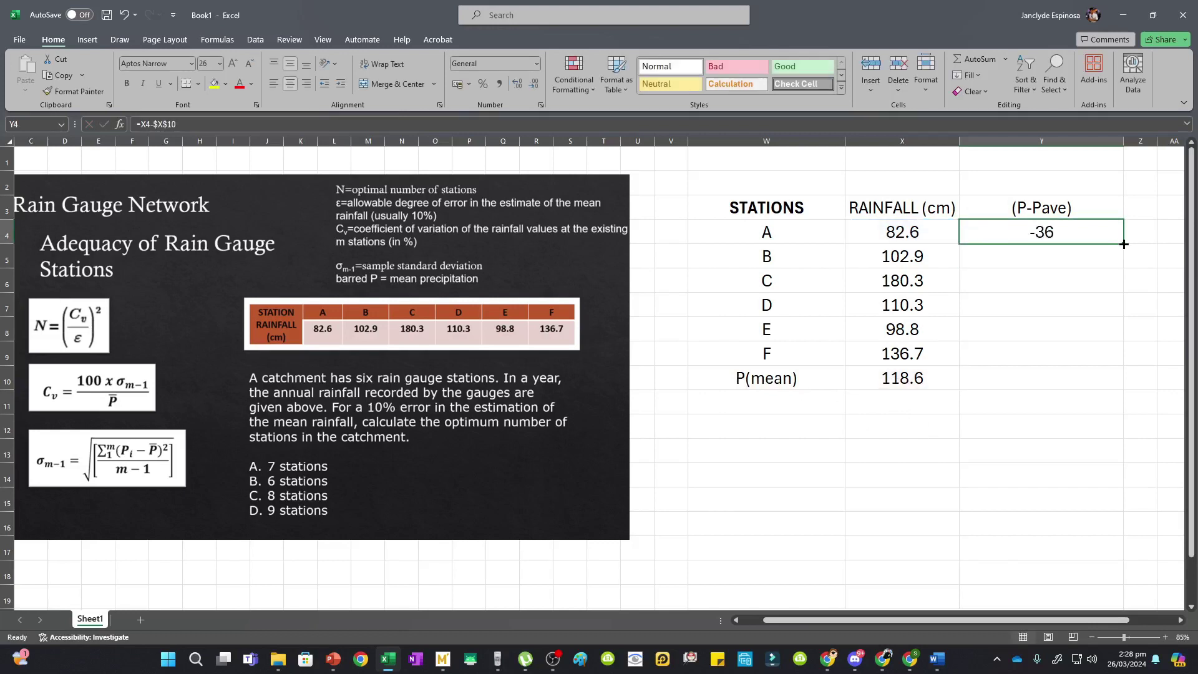
Fill the deviation formula from Y4 down through station F in Y9
{"action": "left_click_drag", "start_coordinate": [1124, 244], "coordinate": [1126, 365]}
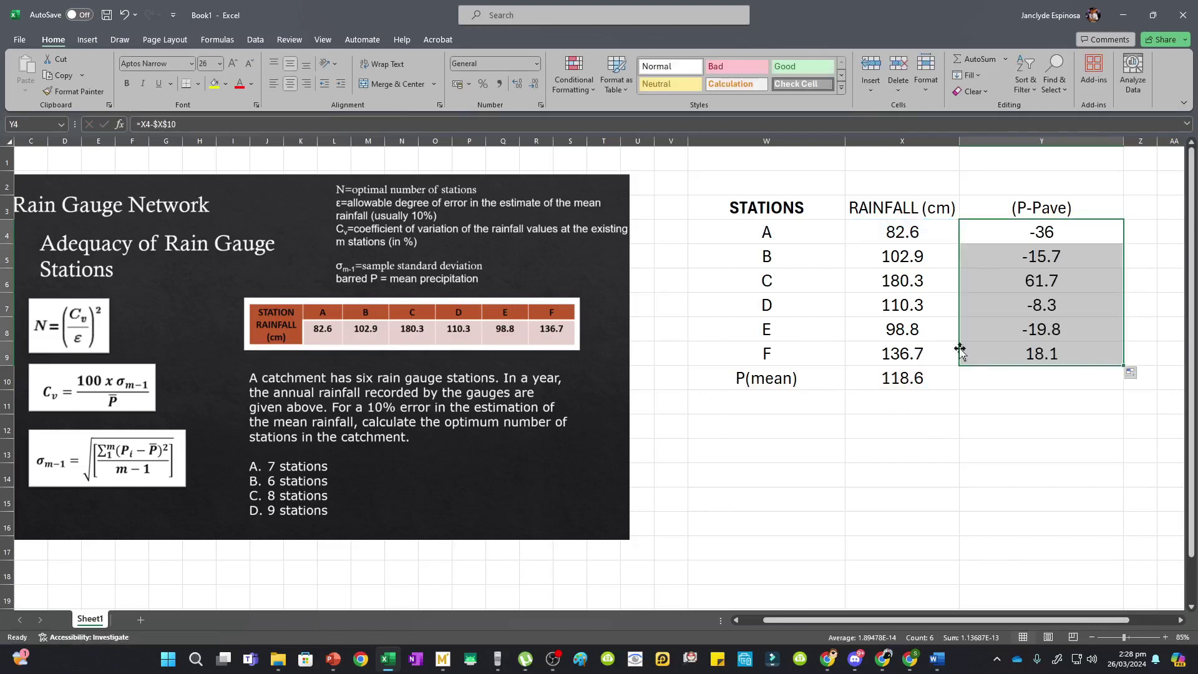
{"action": "left_click", "coordinate": [1035, 426]}
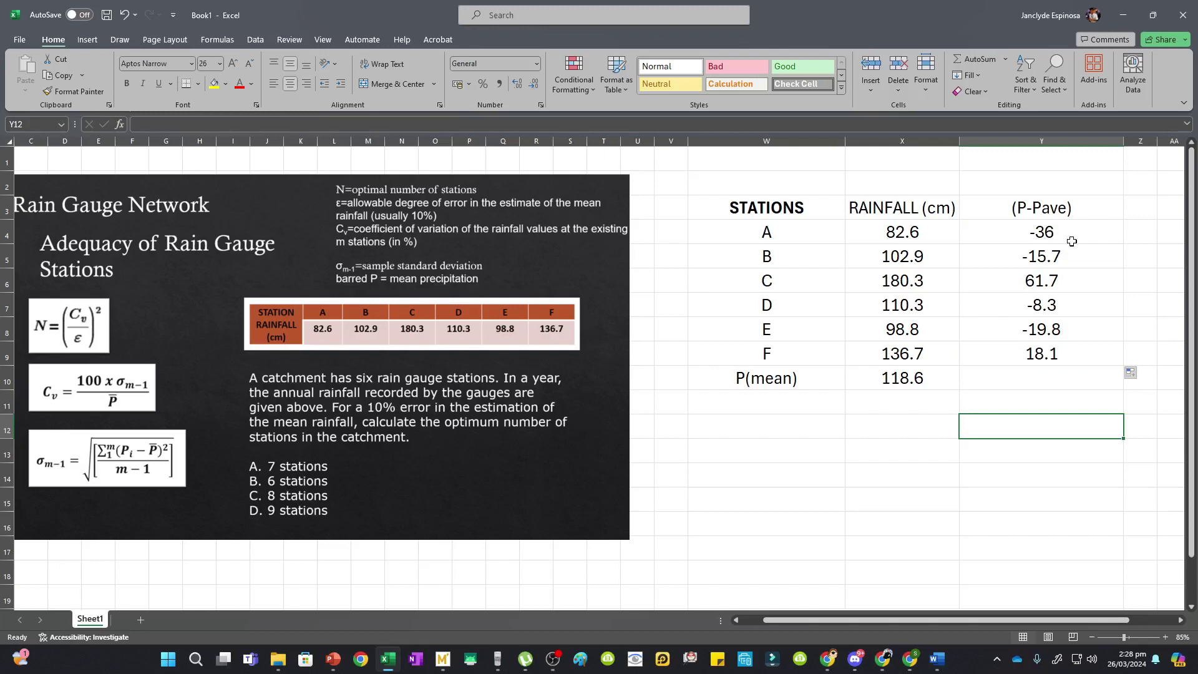
{"action": "scroll", "coordinate": [1072, 242], "scroll_direction": "down", "scroll_amount": 1}
Enter the column heading (P-Pave)² in cell Z3, inserting the superscript two as a symbol
{"action": "left_click", "coordinate": [1023, 195]}
{"action": "type", "text": "("}
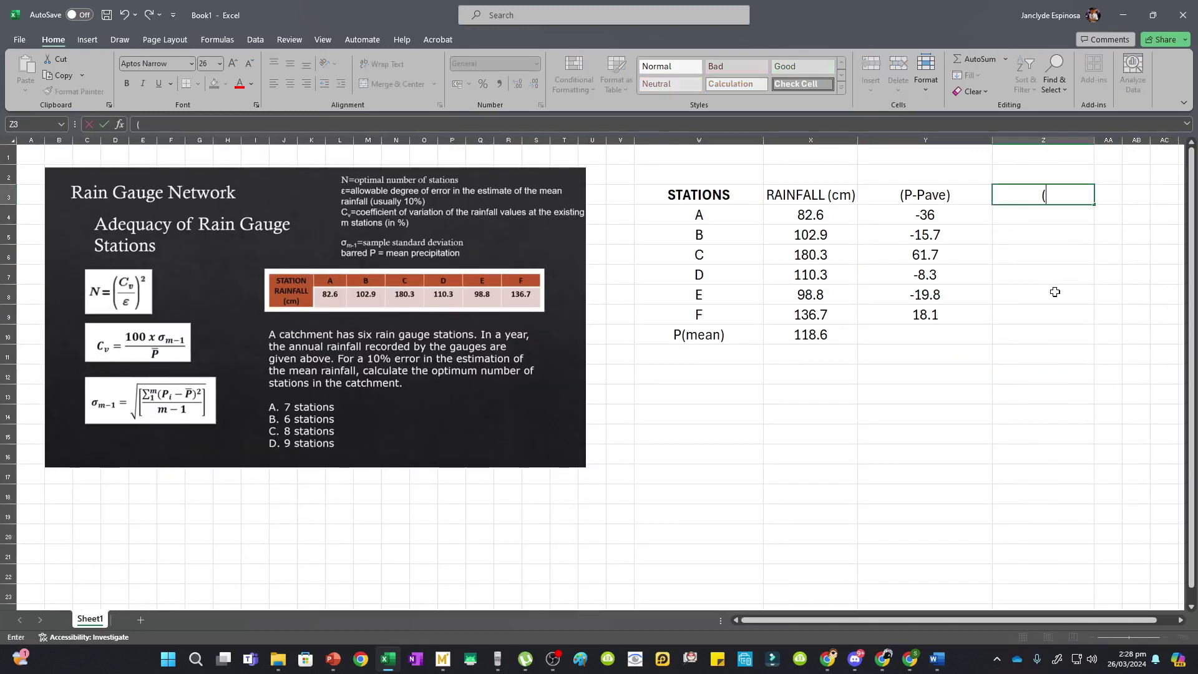
{"action": "type", "text": "P-"}
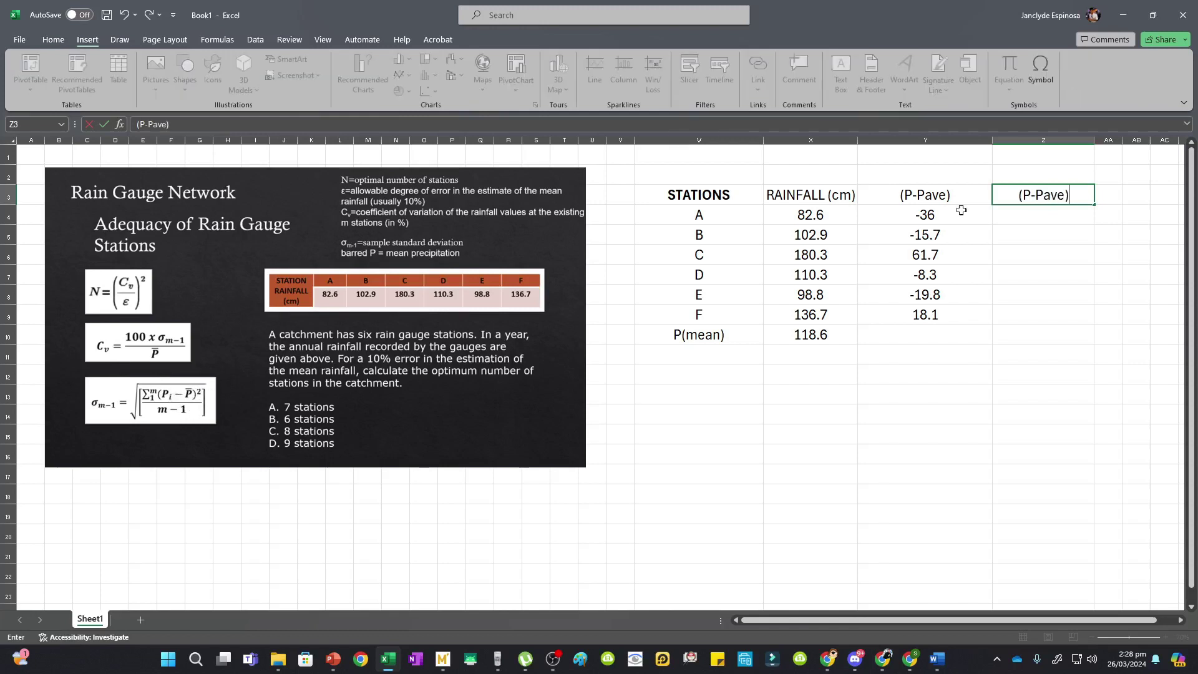
{"action": "key", "text": "u"}
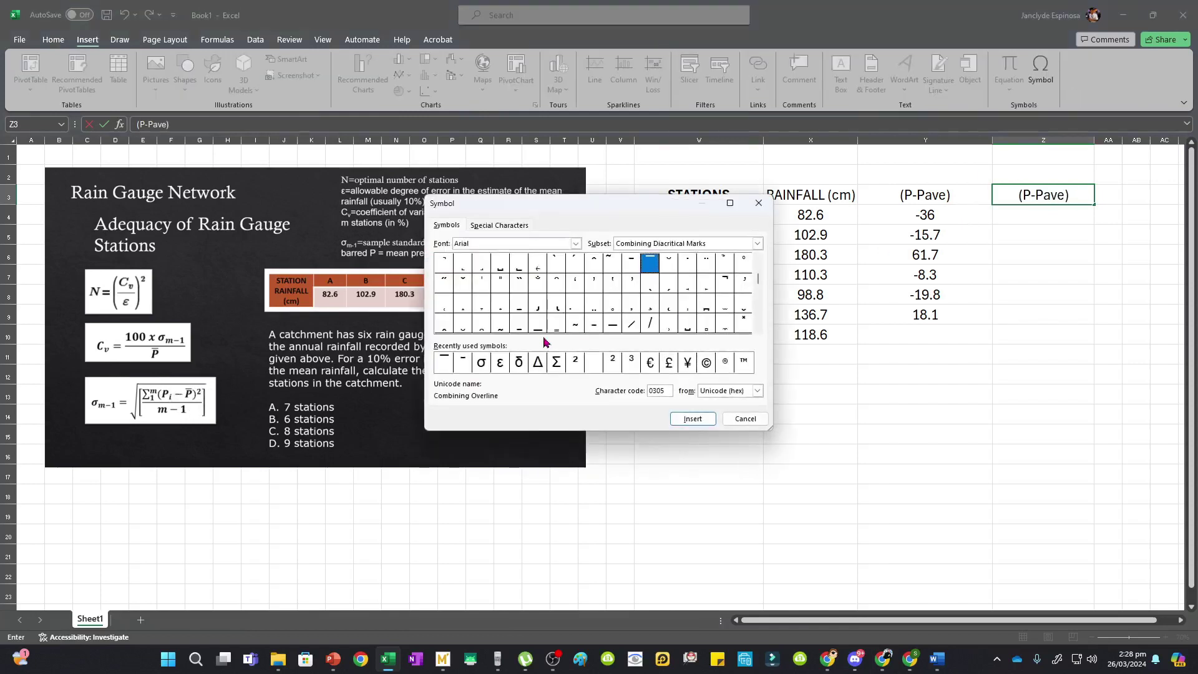
{"action": "double_click", "coordinate": [574, 361]}
Square station A's deviation with =Y4^2 in cell Z4 and fill the formula down to Z9
{"action": "left_click_drag", "start_coordinate": [928, 214], "coordinate": [932, 313]}
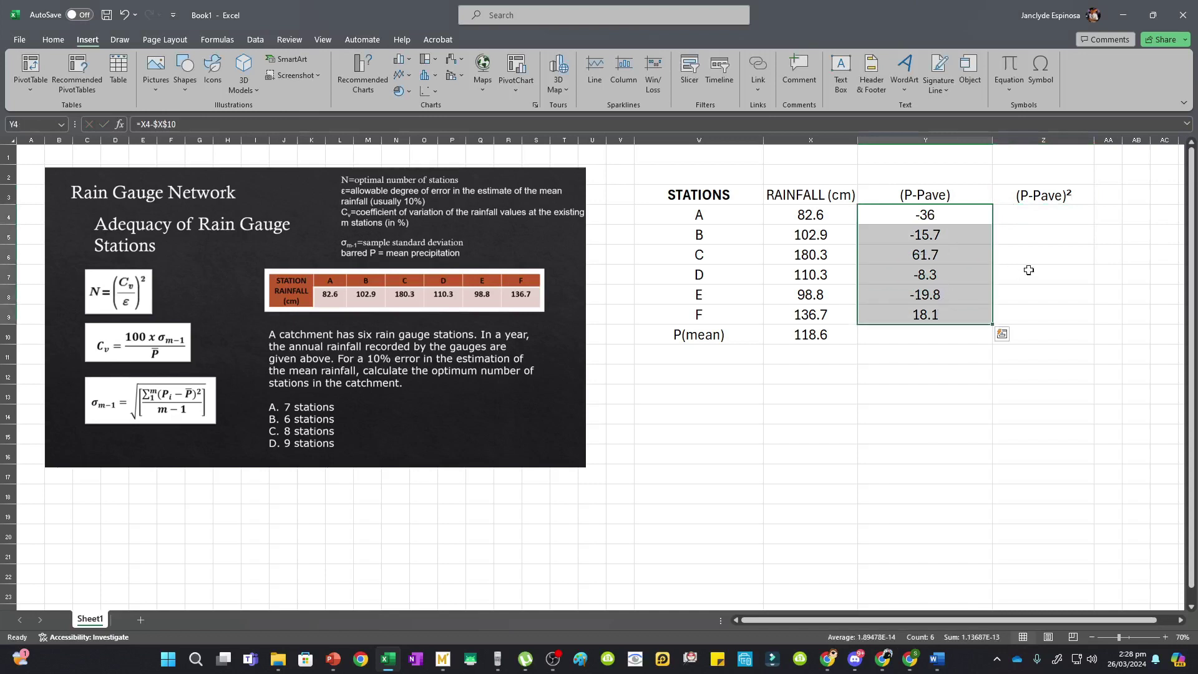
{"action": "left_click", "coordinate": [1021, 216]}
{"action": "type", "text": "="}
{"action": "left_click", "coordinate": [929, 215]}
{"action": "type", "text": "^"}
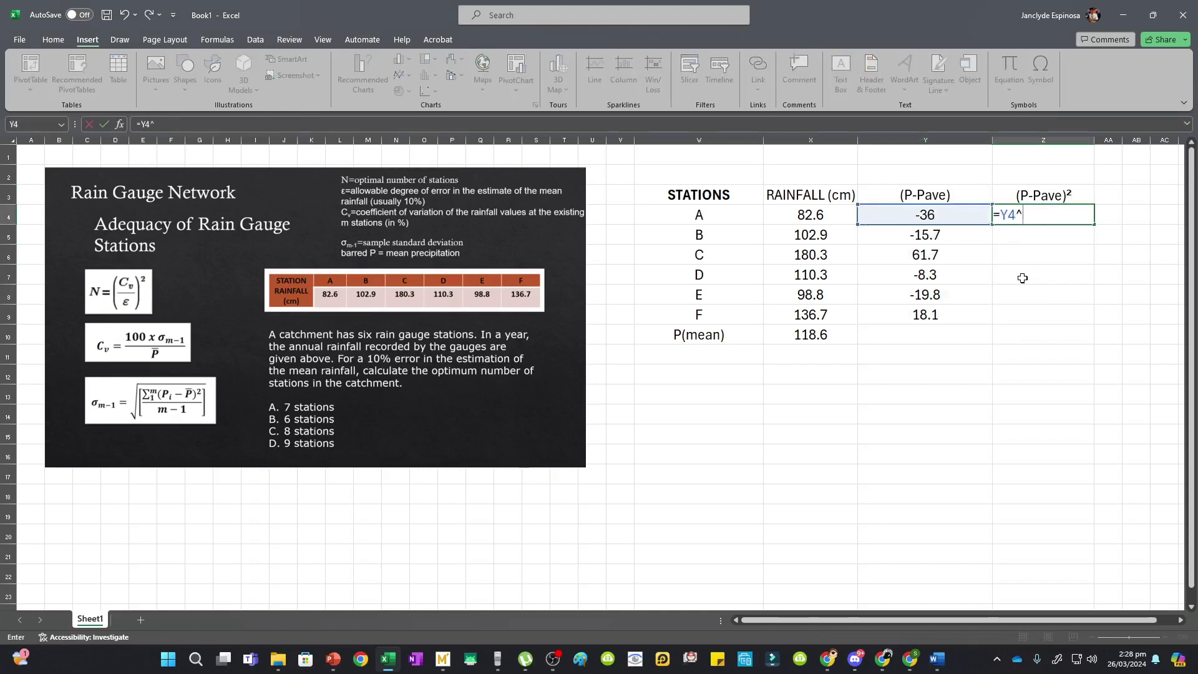
{"action": "type", "text": "2"}
{"action": "key", "text": "ctrl+Return"}
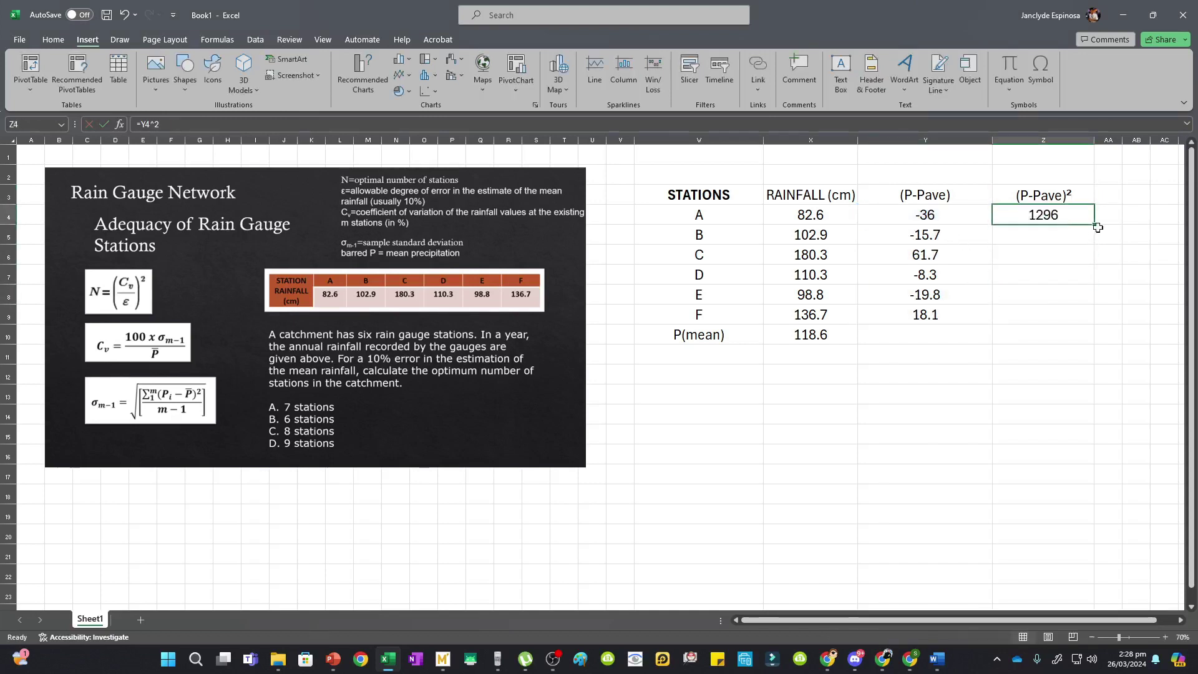
{"action": "double_click", "coordinate": [1098, 228]}
{"action": "left_click", "coordinate": [1042, 394]}
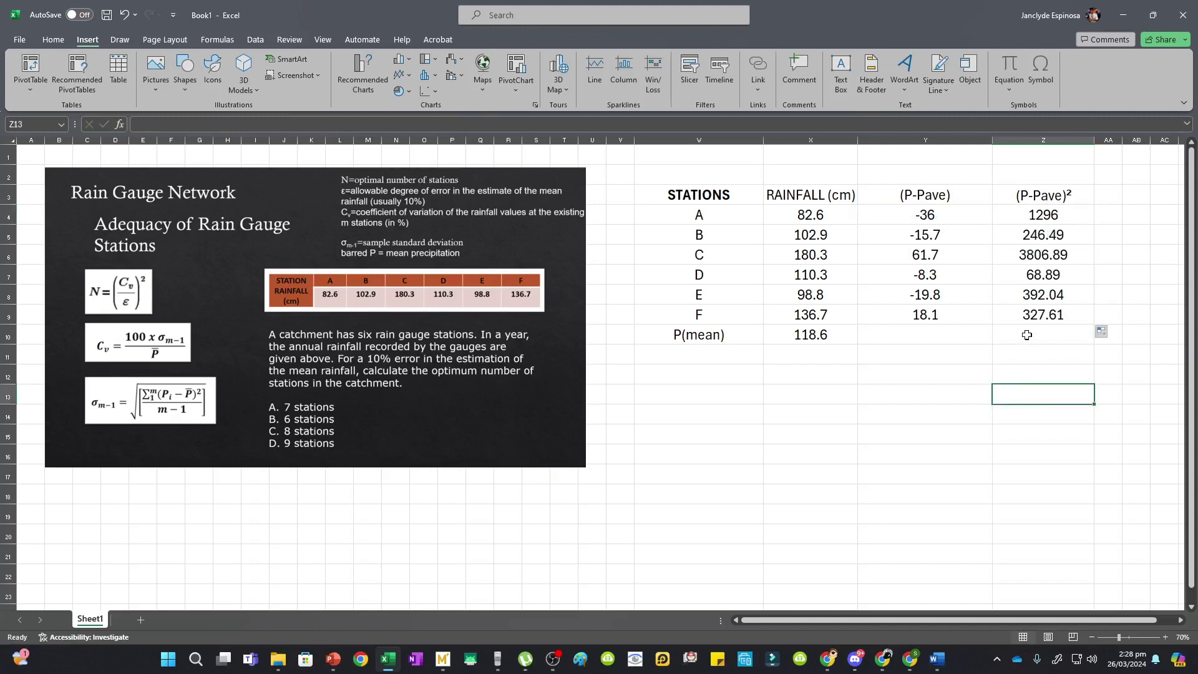
Sum the squared deviations Z4:Z9 in cell Z10
{"action": "left_click_drag", "start_coordinate": [1048, 215], "coordinate": [1036, 315]}
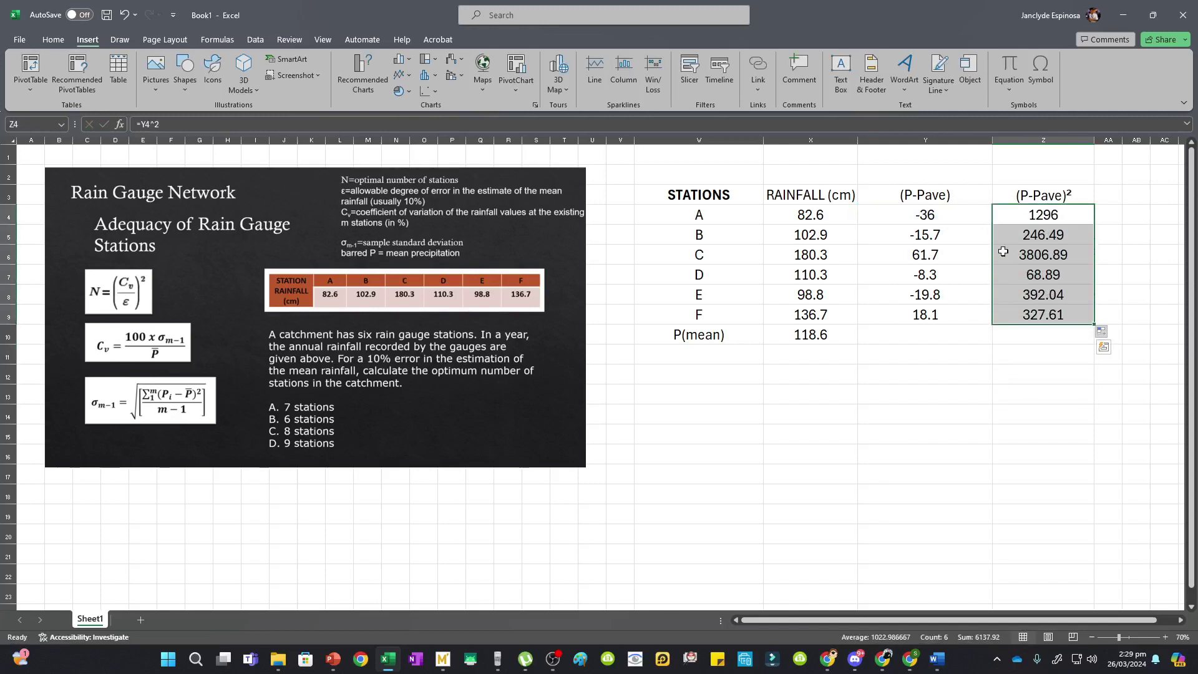
{"action": "left_click", "coordinate": [53, 39]}
{"action": "left_click", "coordinate": [974, 59]}
{"action": "left_click", "coordinate": [1042, 414]}
{"action": "left_click", "coordinate": [1046, 337]}
Label W11 as m and count the stations in X11 with =COUNTA(W4:W9)
{"action": "left_click", "coordinate": [699, 354]}
{"action": "type", "text": "m"}
{"action": "left_click", "coordinate": [788, 446]}
{"action": "left_click", "coordinate": [796, 365]}
{"action": "type", "text": "="}
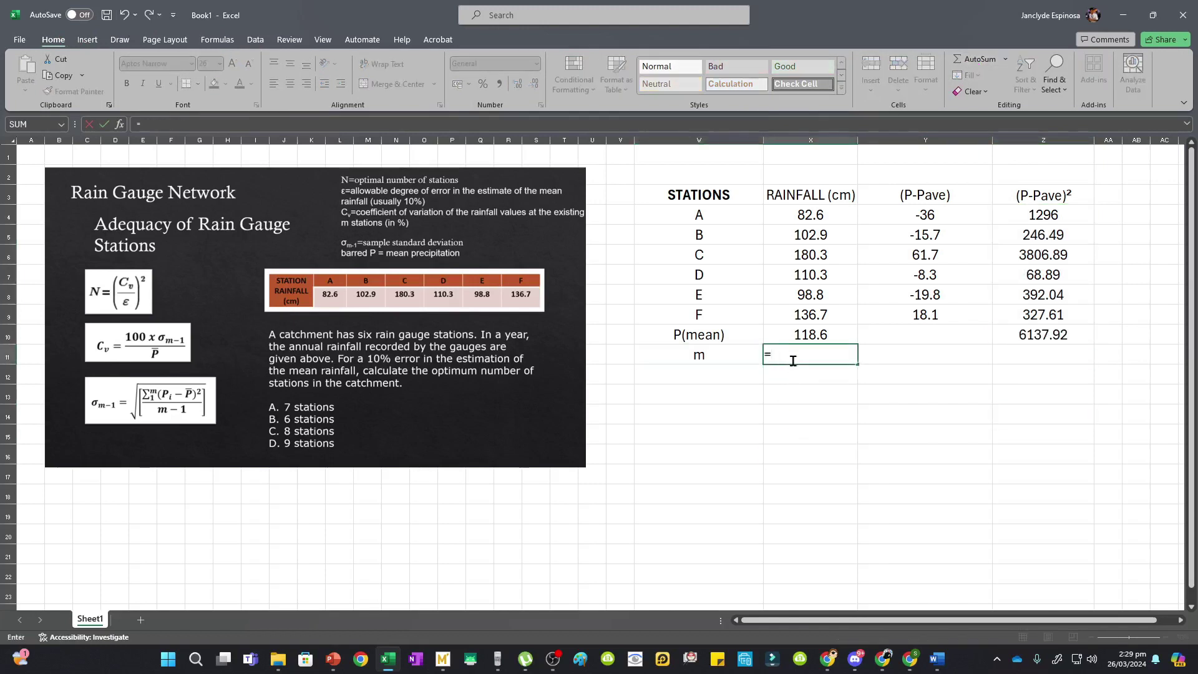
{"action": "type", "text": "count("}
{"action": "left_click_drag", "start_coordinate": [699, 214], "coordinate": [715, 312]}
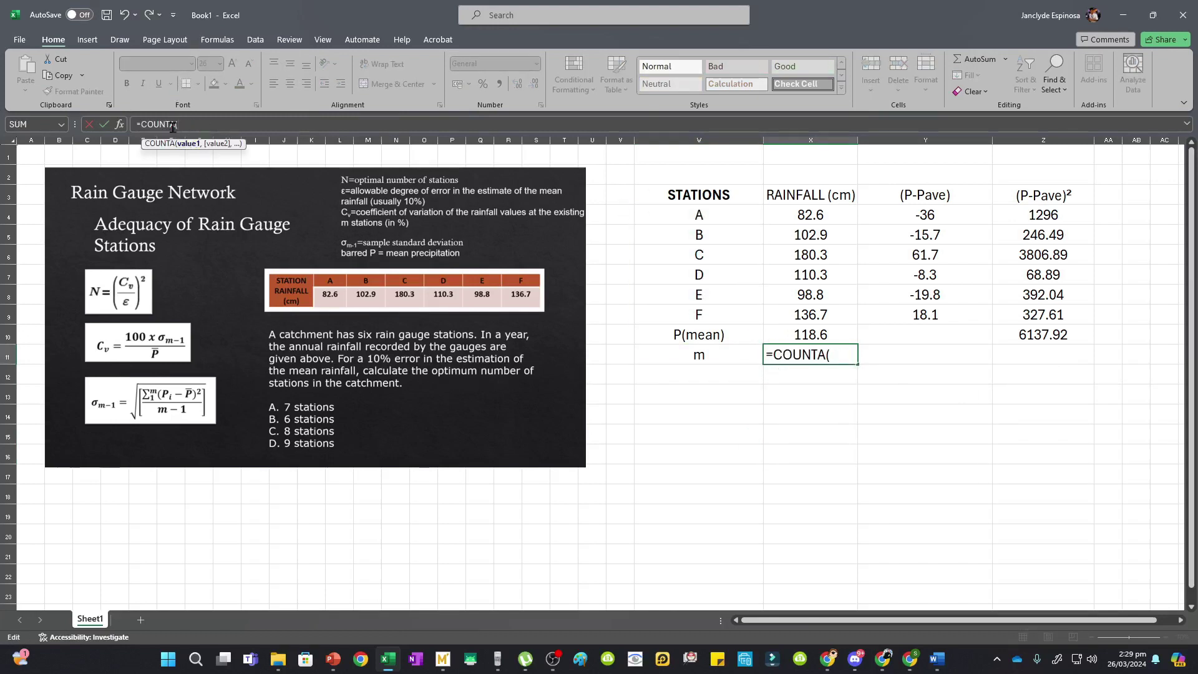
{"action": "left_click_drag", "start_coordinate": [699, 214], "coordinate": [699, 315]}
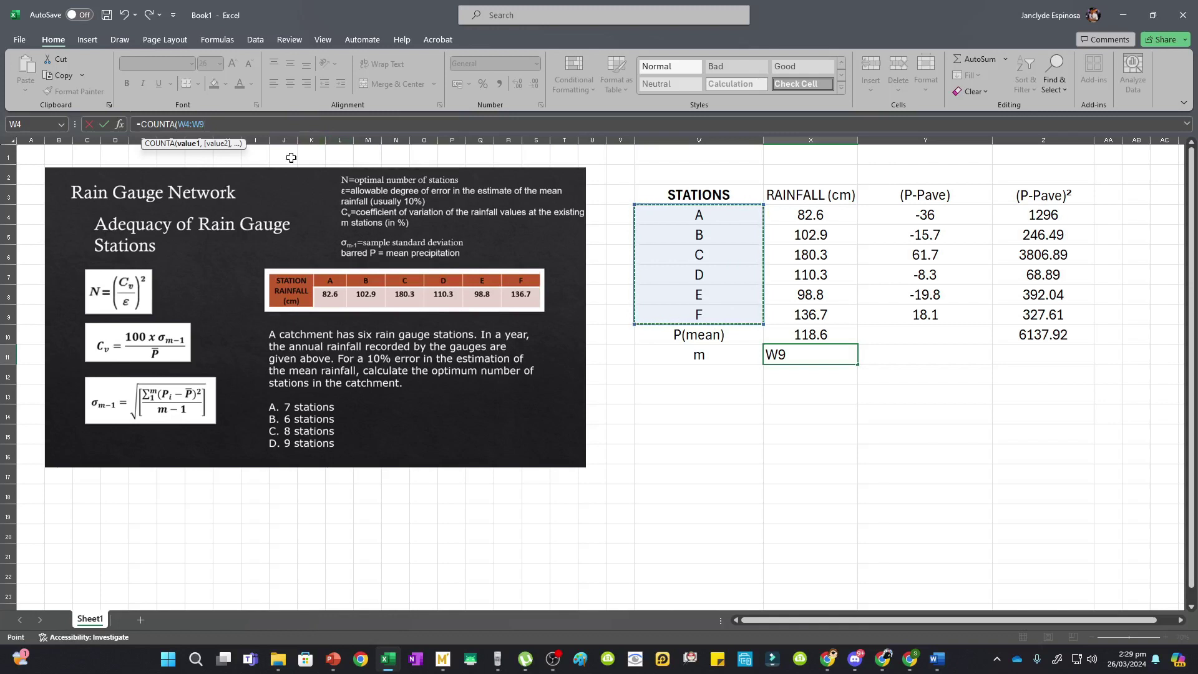
{"action": "key", "text": "Return"}
{"action": "left_click", "coordinate": [810, 355]}
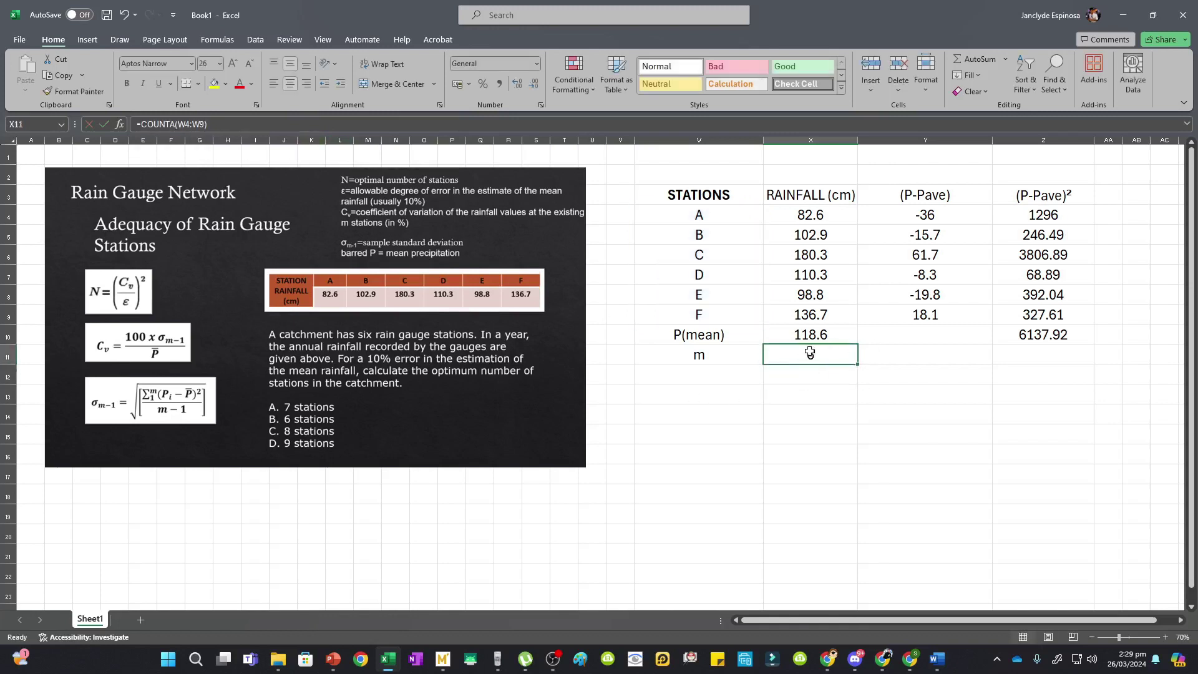
Copy the (P-Pave)² label into W12 and reference the sum from Z10 in cell X12
{"action": "key", "text": "ctrl+c"}
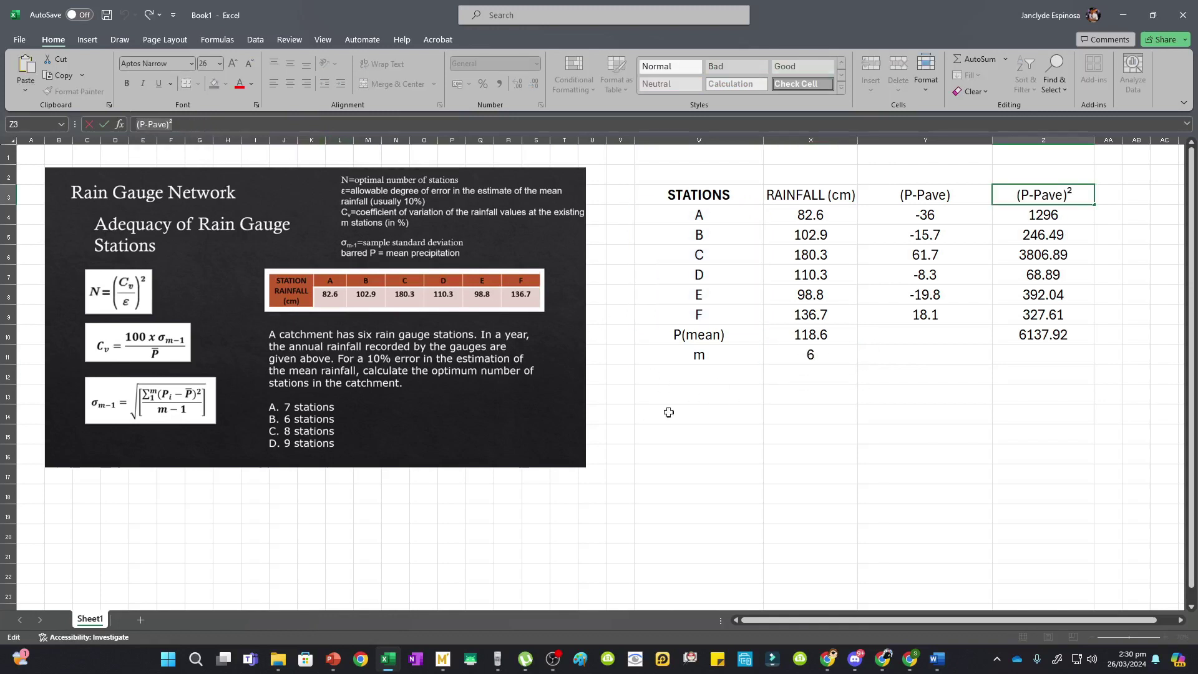
{"action": "left_click", "coordinate": [700, 380]}
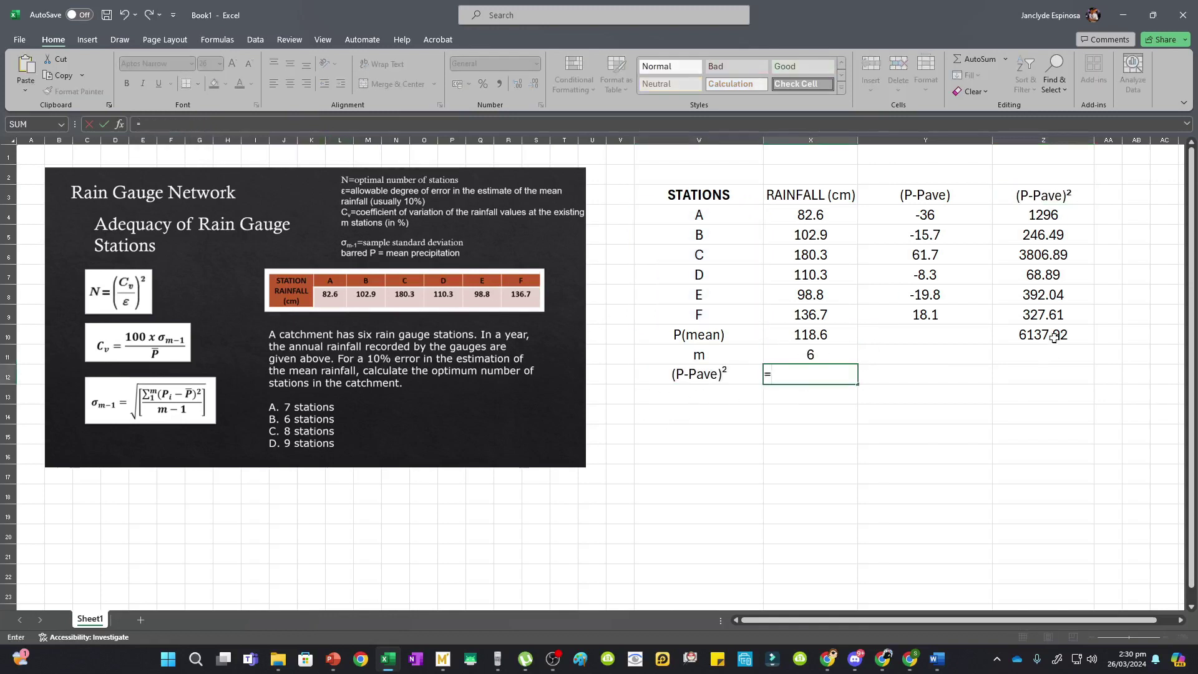
{"action": "left_click", "coordinate": [1053, 338]}
{"action": "left_click", "coordinate": [707, 393]}
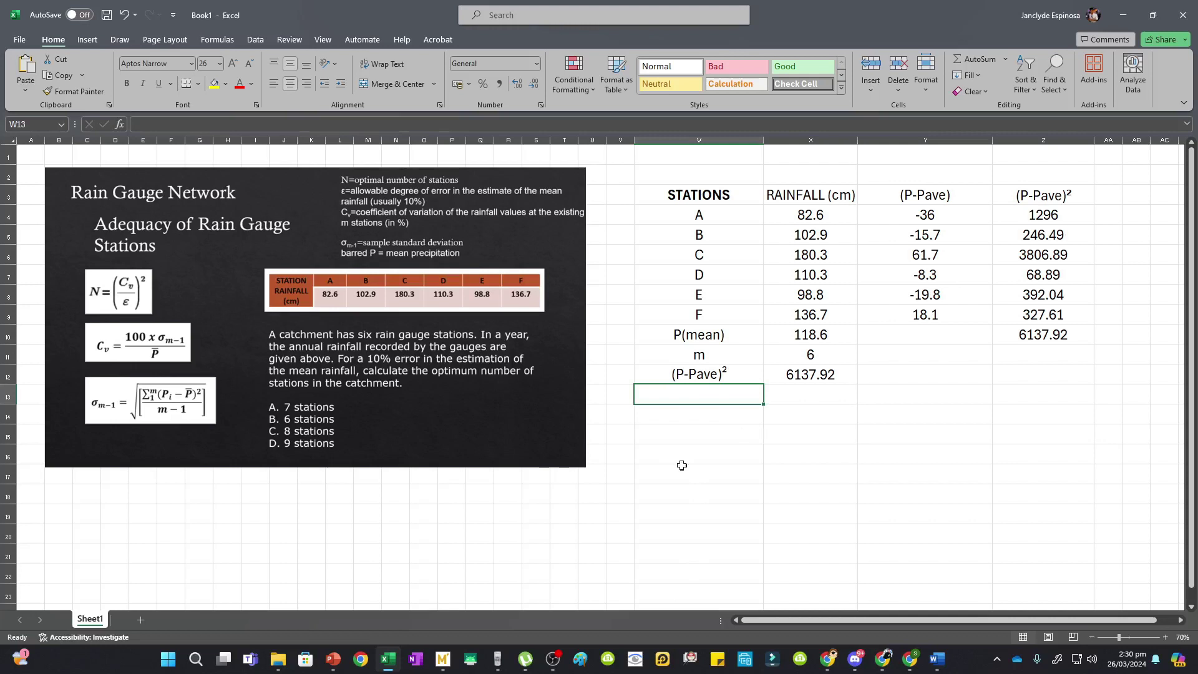
Handwrite the formula σm-1 = √(6137.92/(6-1)) in ink over cells W13 and W14
{"action": "left_click_drag", "start_coordinate": [673, 392], "coordinate": [747, 390]}
{"action": "key", "text": "ctrl+z"}
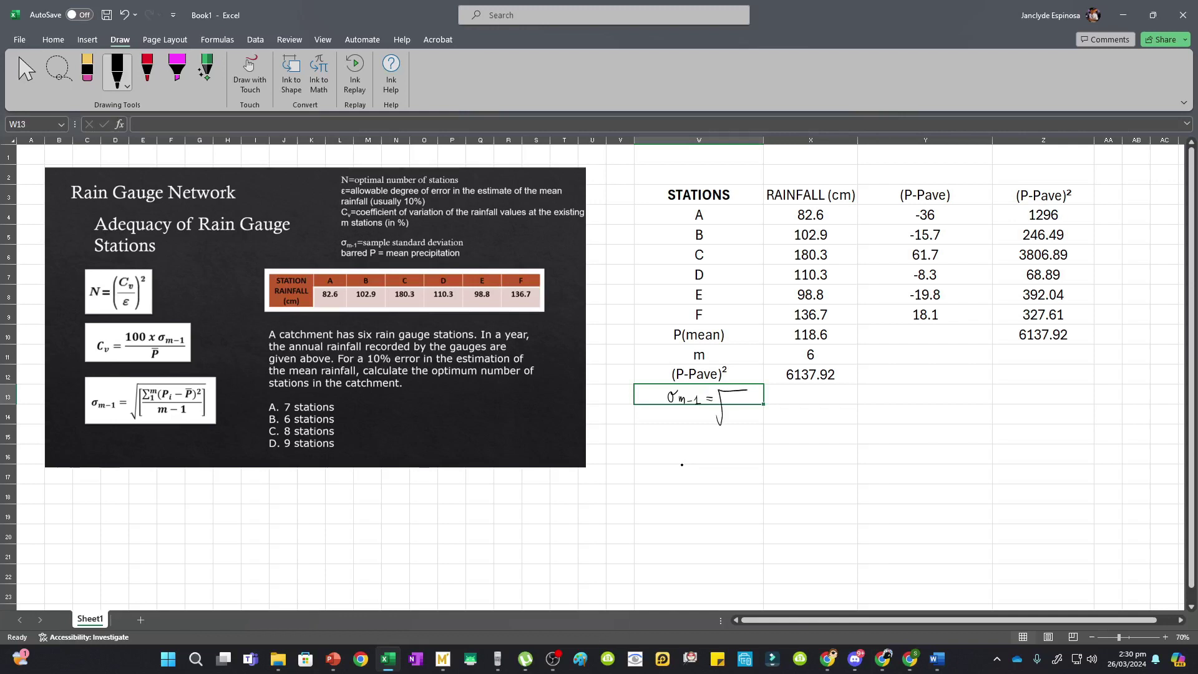
{"action": "left_click_drag", "start_coordinate": [827, 360], "coordinate": [828, 363]}
{"action": "key", "text": "ctrl+z"}
{"action": "mouse_move", "coordinate": [199, 381]}
{"action": "left_mouse_down"}
{"action": "mouse_move", "coordinate": [167, 406]}
{"action": "mouse_move", "coordinate": [201, 382]}
{"action": "left_mouse_up"}
{"action": "left_click", "coordinate": [189, 408]}
{"action": "mouse_move", "coordinate": [811, 344]}
{"action": "left_mouse_down"}
{"action": "mouse_move", "coordinate": [821, 368]}
{"action": "mouse_move", "coordinate": [813, 342]}
{"action": "left_mouse_up"}
{"action": "key", "text": "ctrl+z"}
{"action": "left_click_drag", "start_coordinate": [738, 411], "coordinate": [734, 418]}
Merge and center cells X13:X14 beside the handwritten standard deviation formula
{"action": "left_click_drag", "start_coordinate": [810, 394], "coordinate": [810, 414]}
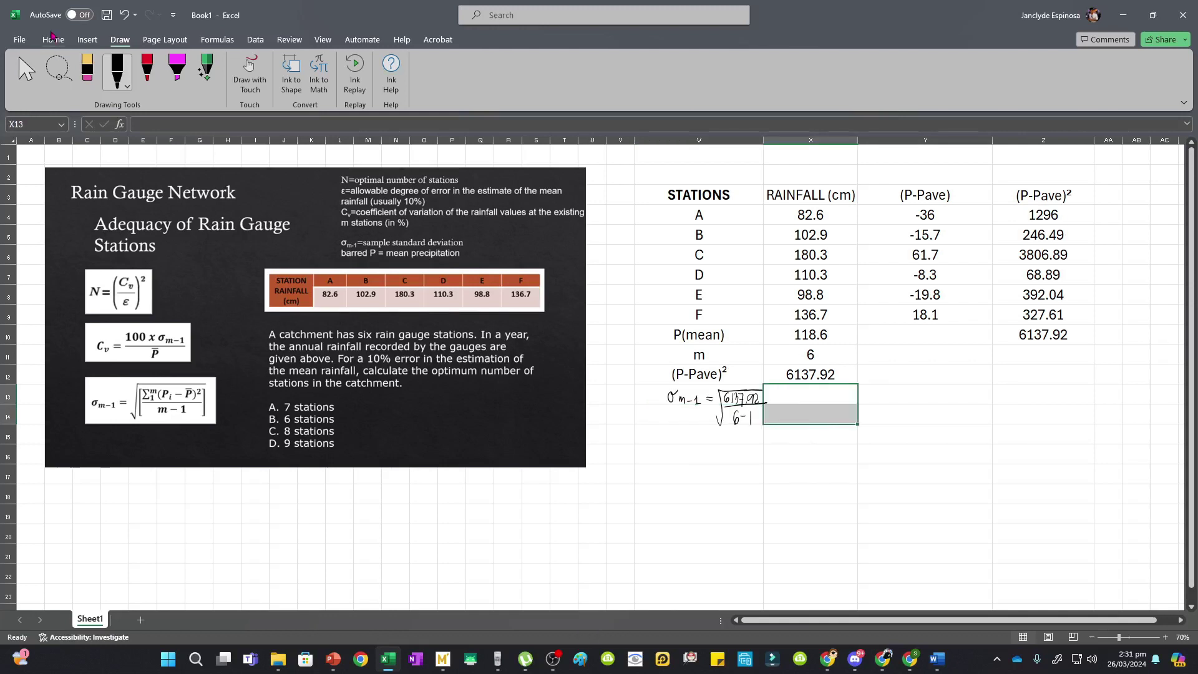
{"action": "left_click", "coordinate": [54, 38]}
{"action": "left_click", "coordinate": [392, 83]}
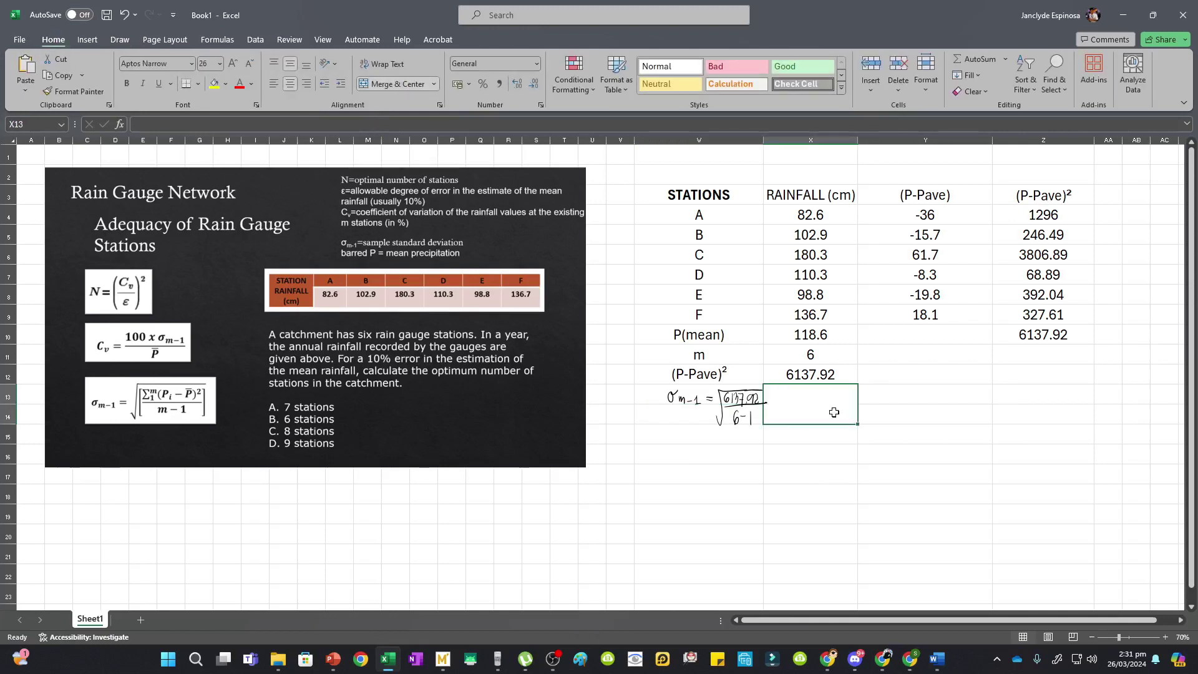
Calculate the sample standard deviation in X13 with =SQRT(X12/(X11-1))
{"action": "type", "text": "=sqrt("}
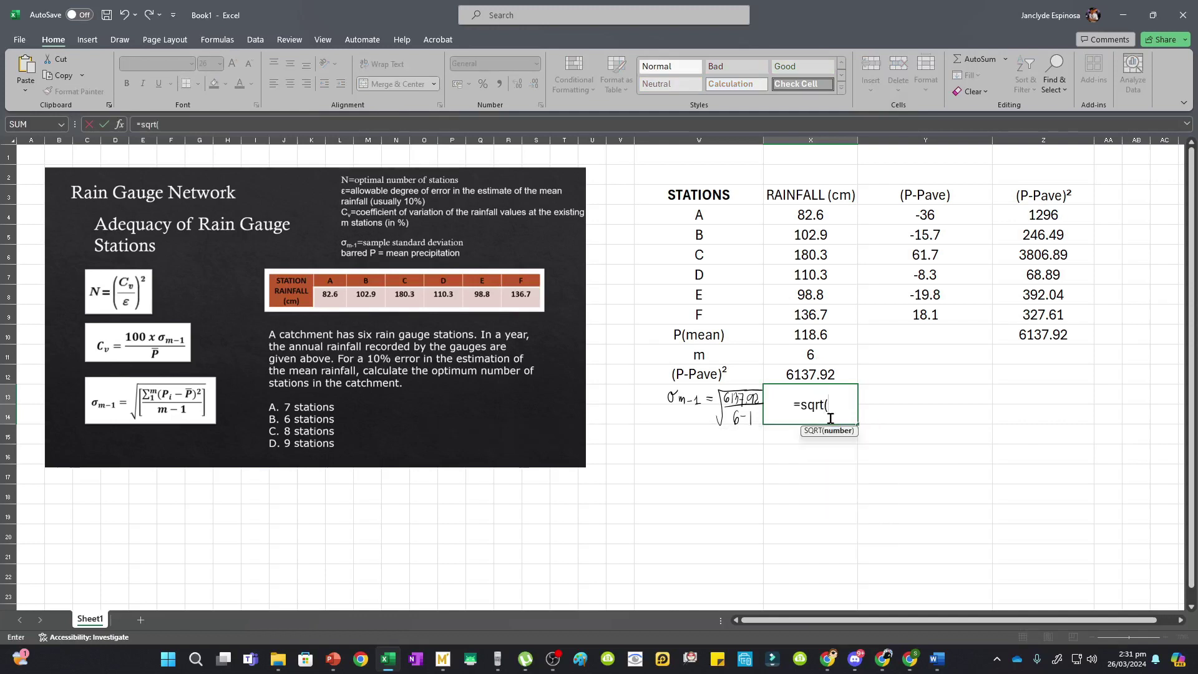
{"action": "left_click", "coordinate": [810, 374]}
{"action": "type", "text": "/("}
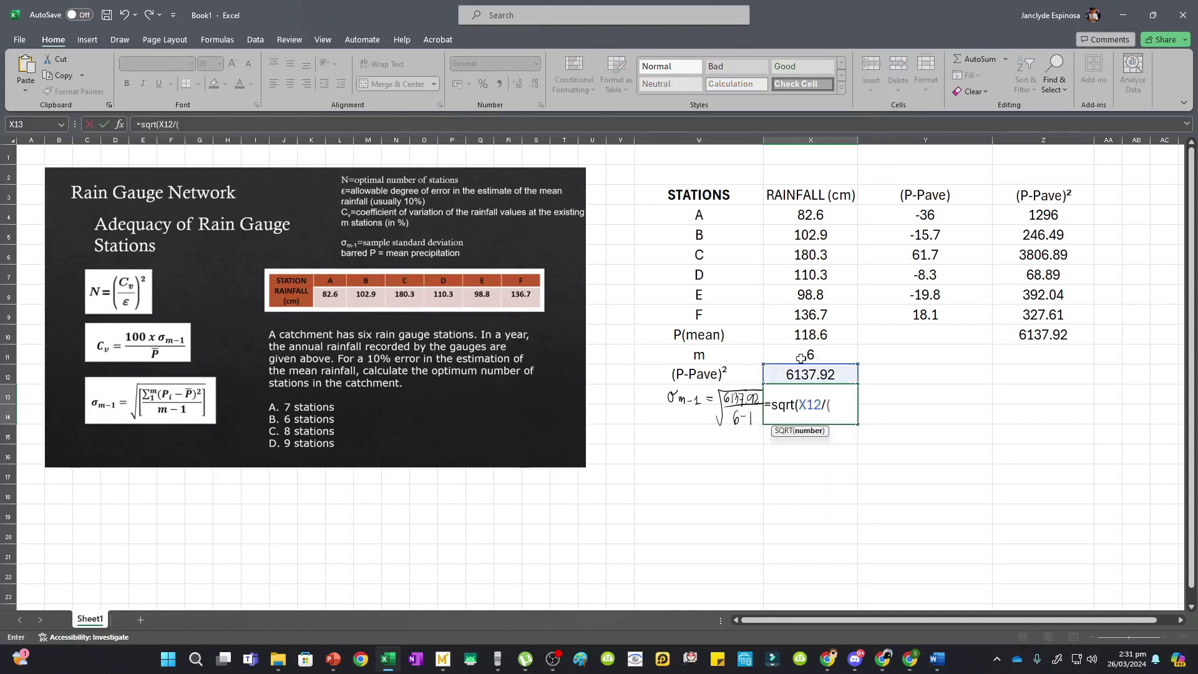
{"action": "left_click", "coordinate": [801, 359]}
{"action": "type", "text": "-1))"}
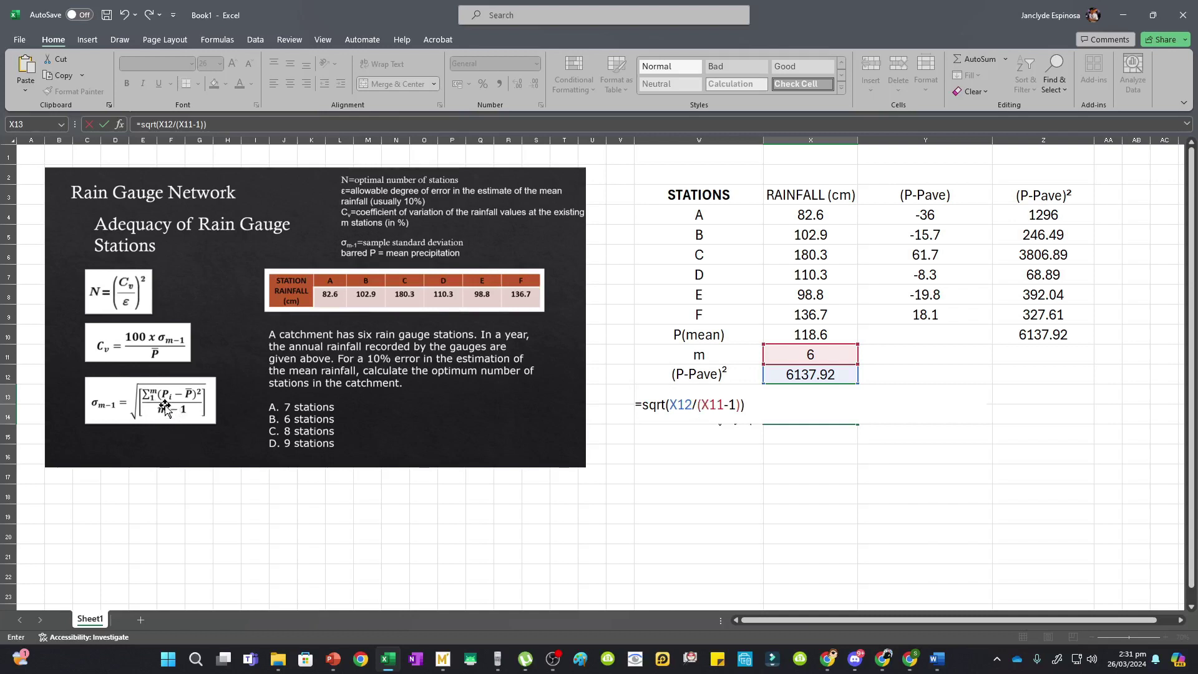
{"action": "left_click", "coordinate": [713, 413]}
{"action": "left_click_drag", "start_coordinate": [697, 405], "coordinate": [740, 404]}
{"action": "key", "text": "ctrl+Return"}
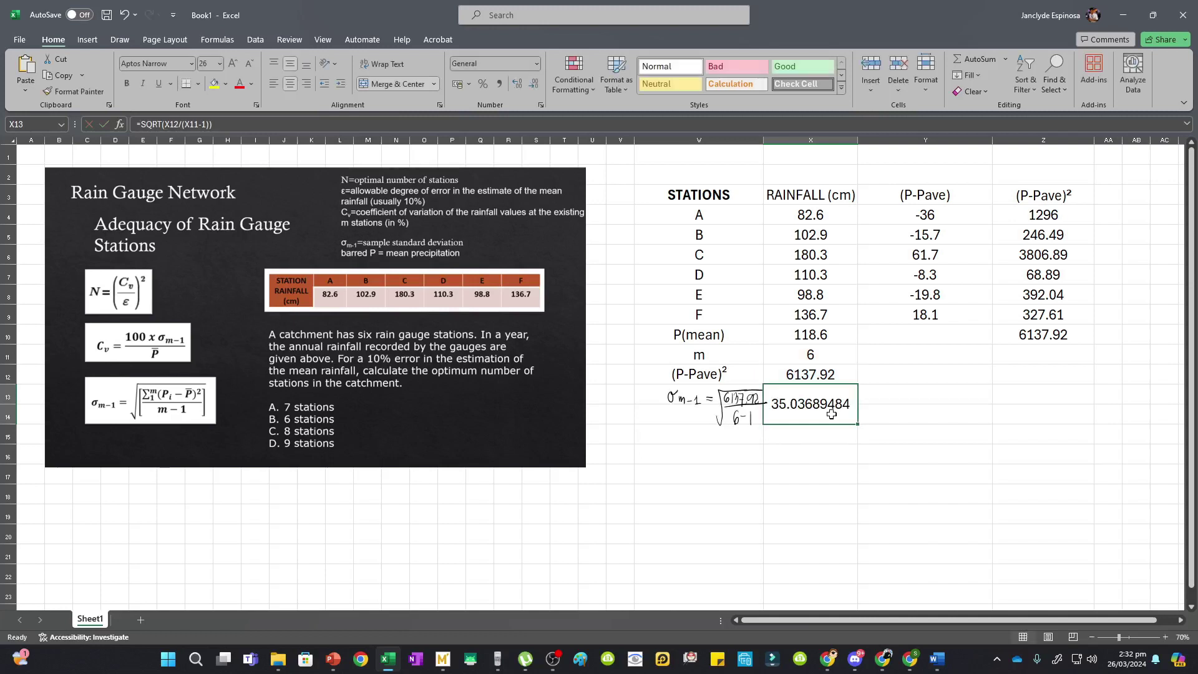
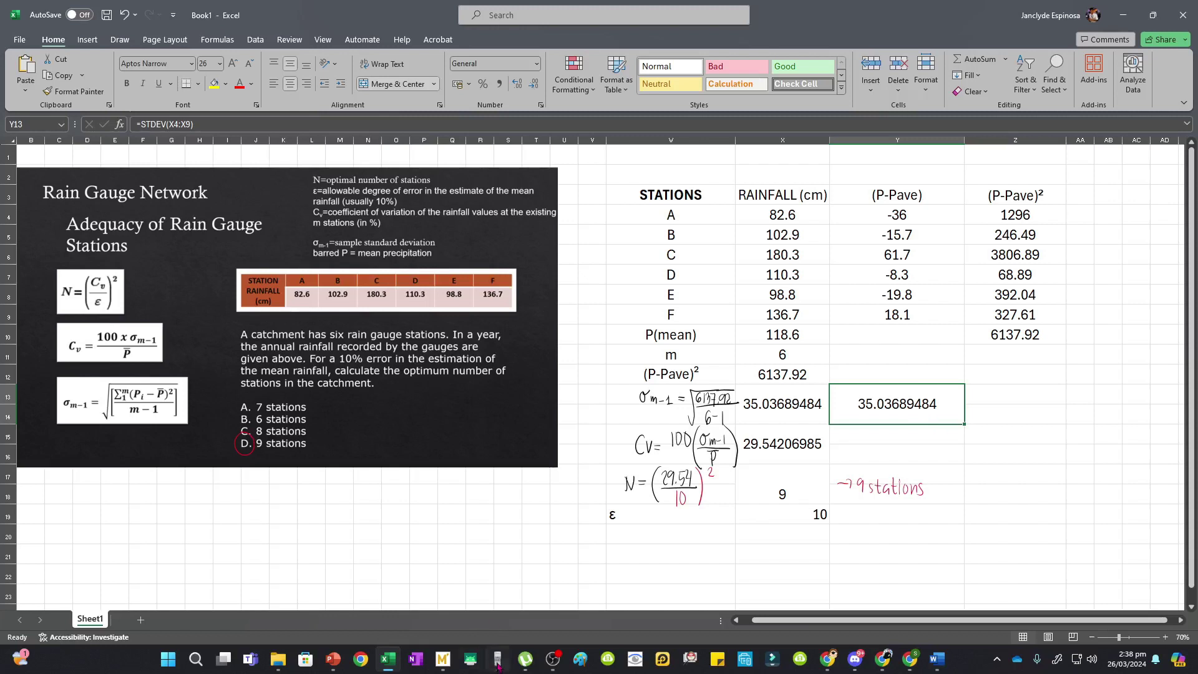
Switch to the fx-991ES PLUS C calculator emulator and compute the square root of 6137.92/6, then minimise it
{"action": "left_click_drag", "start_coordinate": [1116, 78], "coordinate": [444, 56]}
{"action": "left_click", "coordinate": [484, 418]}
{"action": "left_click", "coordinate": [352, 327]}
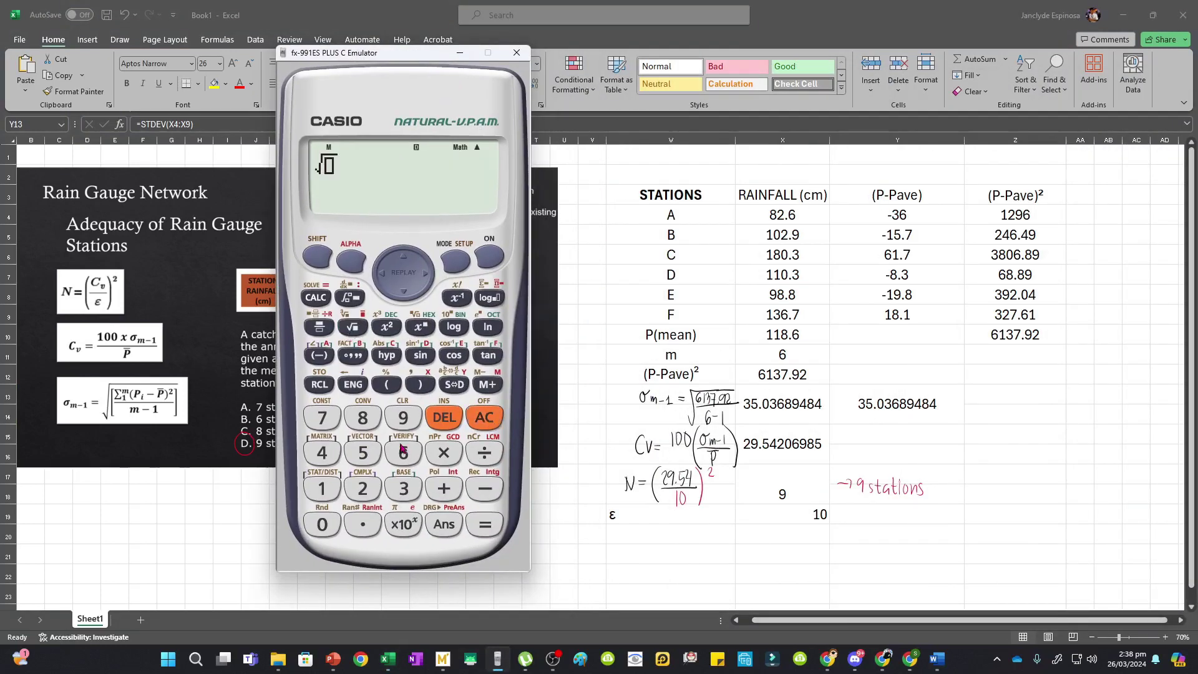
{"action": "left_click", "coordinate": [319, 336]}
{"action": "left_click", "coordinate": [322, 489]}
{"action": "left_click", "coordinate": [404, 488]}
{"action": "left_click", "coordinate": [322, 417]}
{"action": "left_click", "coordinate": [362, 525]}
{"action": "left_click", "coordinate": [403, 417]}
{"action": "left_click", "coordinate": [362, 489]}
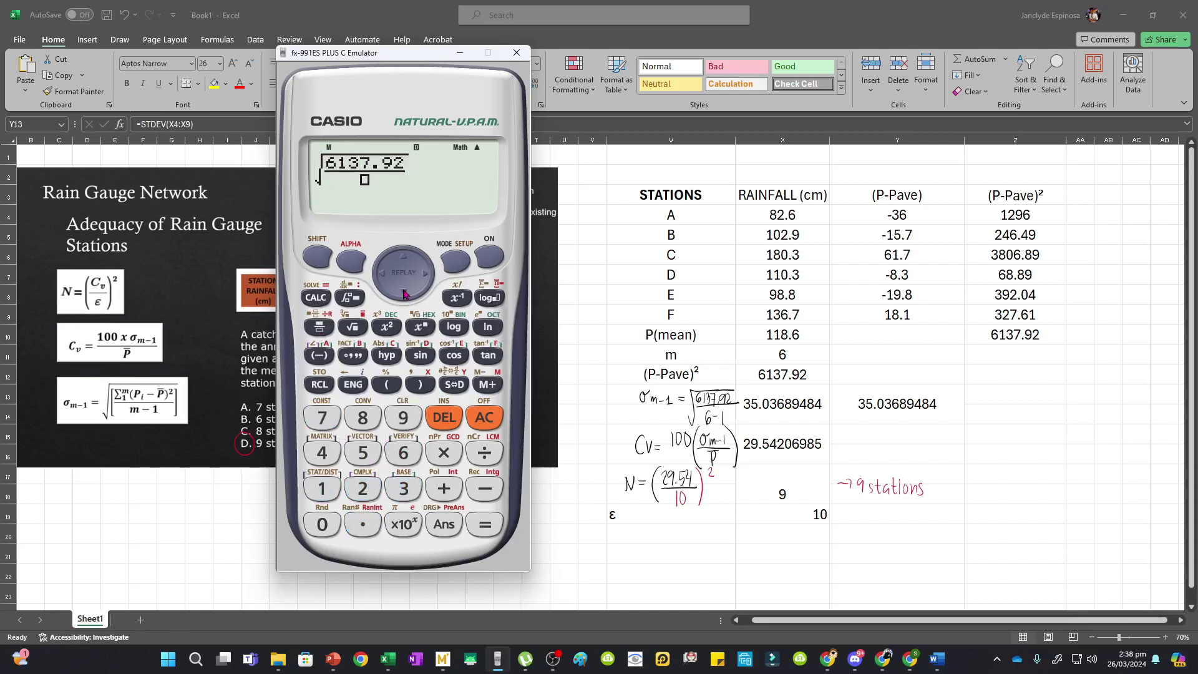
{"action": "left_click", "coordinate": [415, 459]}
{"action": "left_click", "coordinate": [480, 525]}
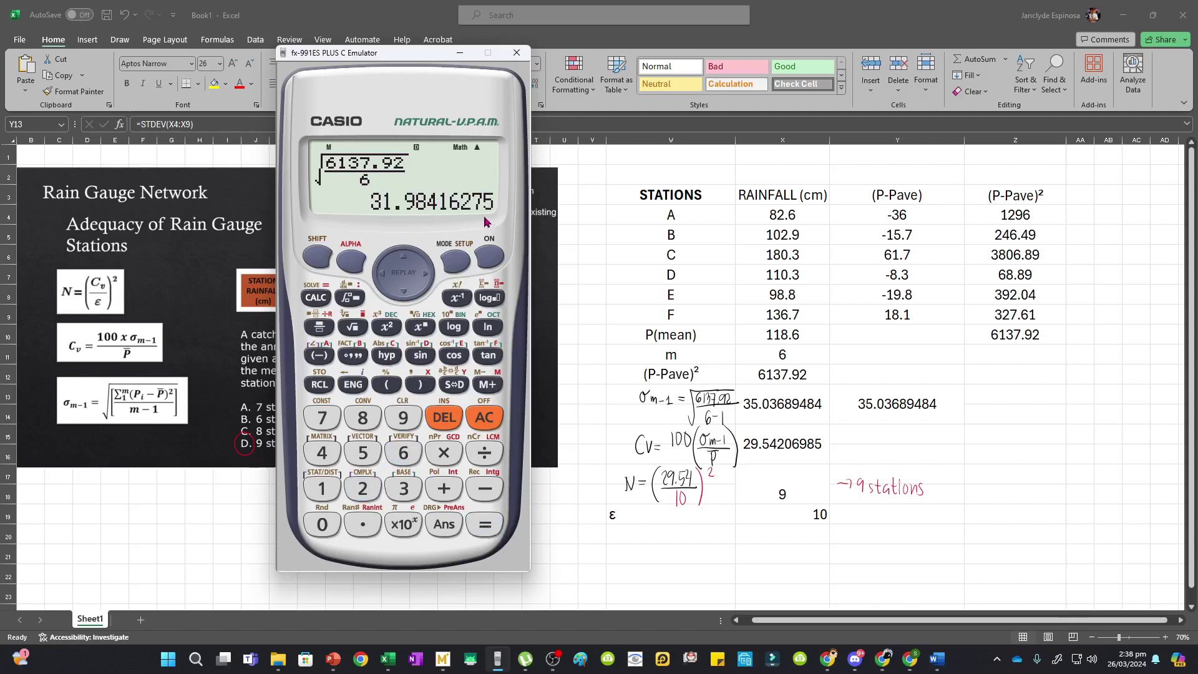
{"action": "left_click", "coordinate": [459, 52]}
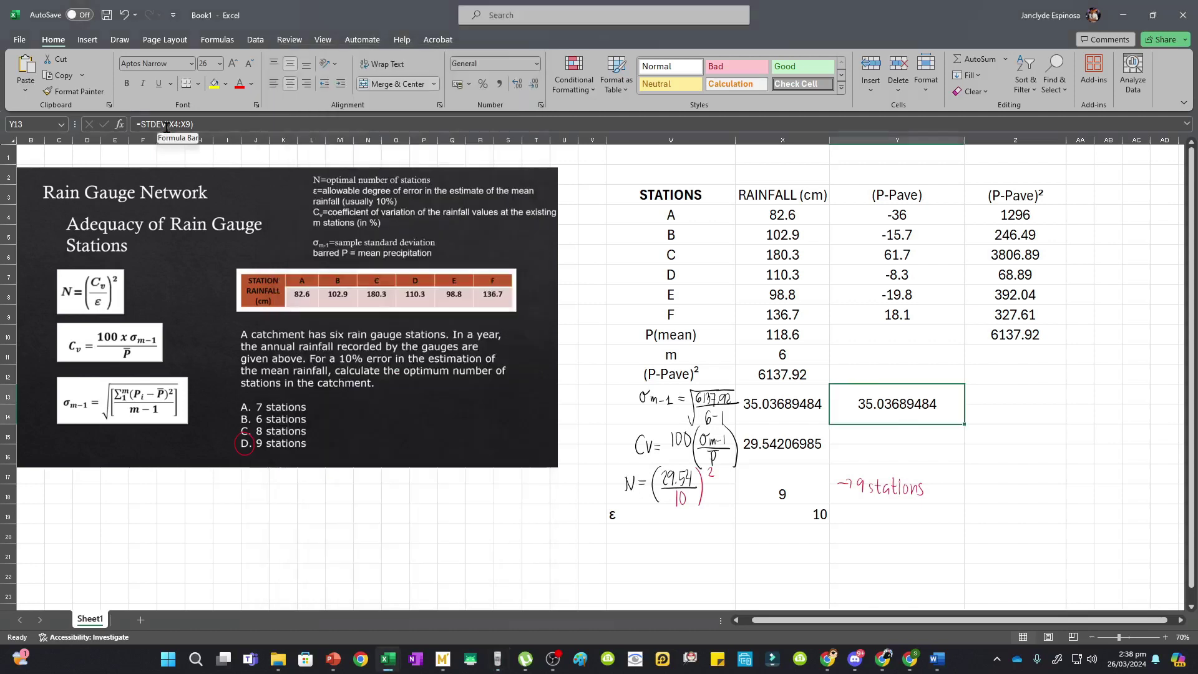
Change the Y13 formula to the population version =STDEVP(X4:X9) and compare it with the calculator emulator's result
{"action": "left_click", "coordinate": [169, 124]}
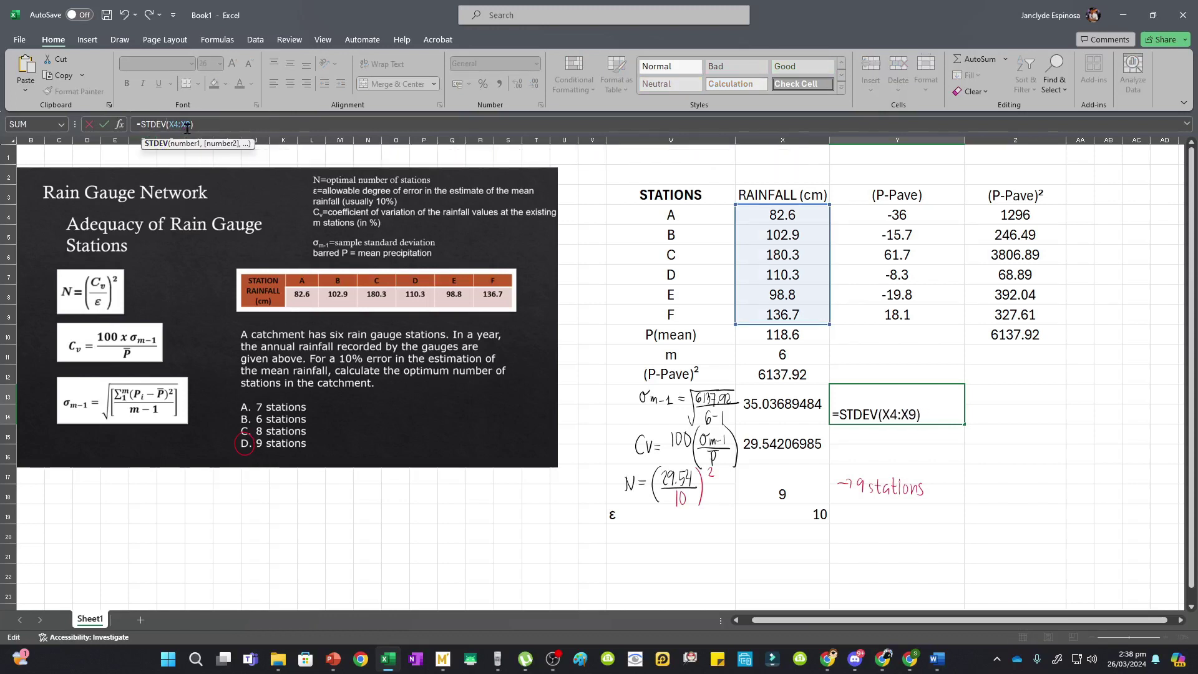
{"action": "type", "text": "P"}
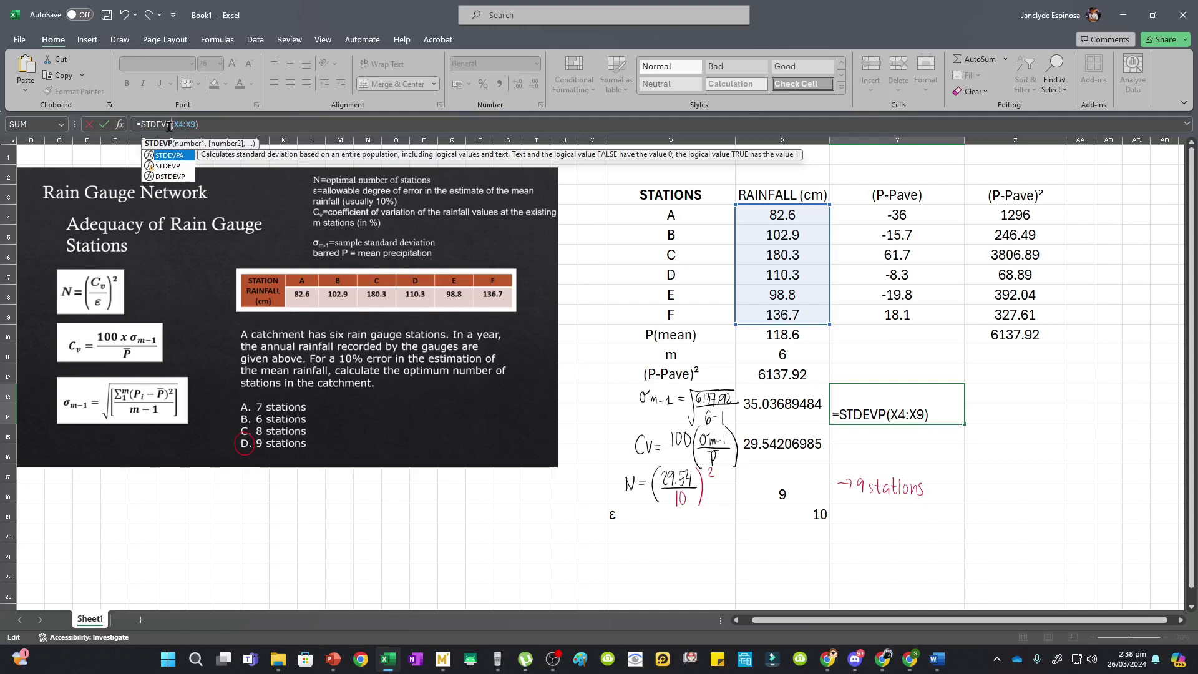
{"action": "key", "text": "Return"}
{"action": "key", "text": "alt+Tab"}
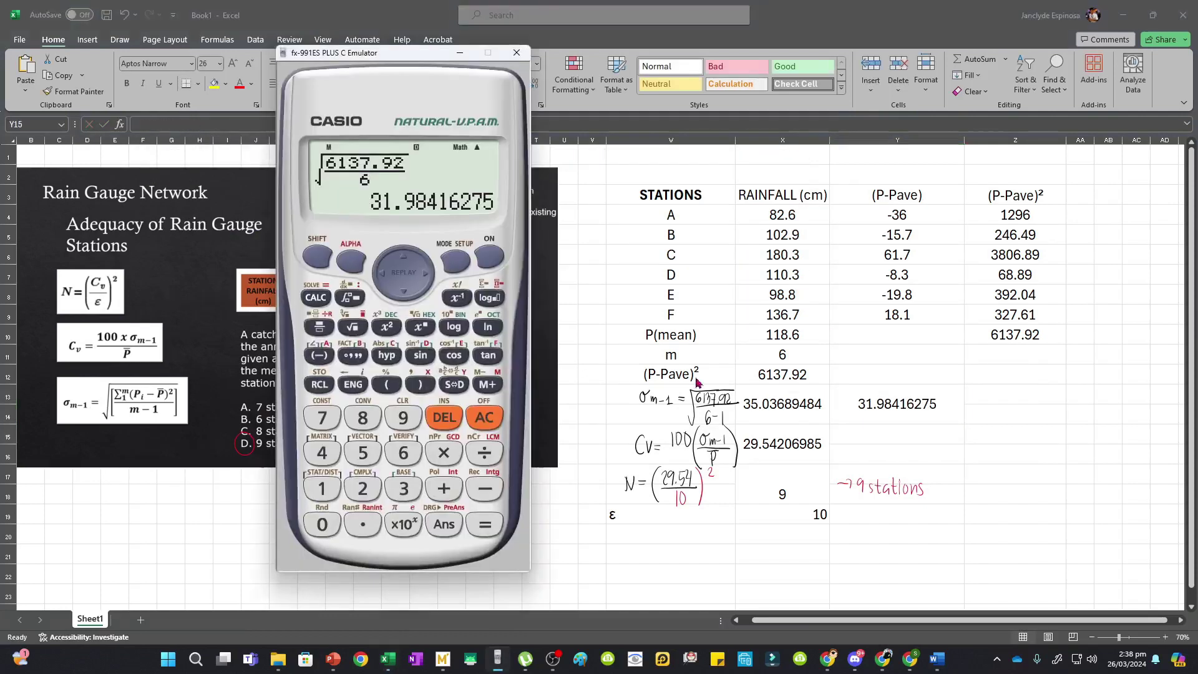
{"action": "key", "text": "alt+Tab"}
{"action": "double_click", "coordinate": [925, 443]}
Change the Y13 formula back to =STDEV(X4:X9) and highlight the cell in yellow
{"action": "left_click", "coordinate": [907, 415]}
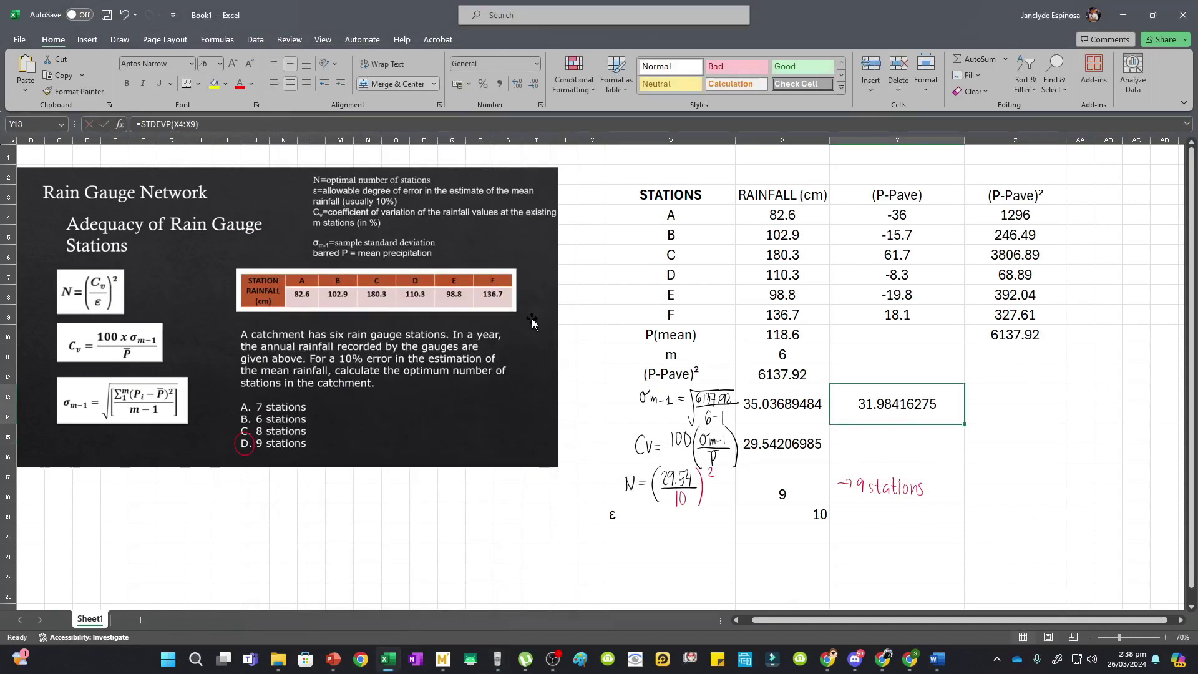
{"action": "key", "text": "F2"}
{"action": "key", "text": "BackSpace"}
{"action": "key", "text": "Return"}
{"action": "key", "text": "Up"}
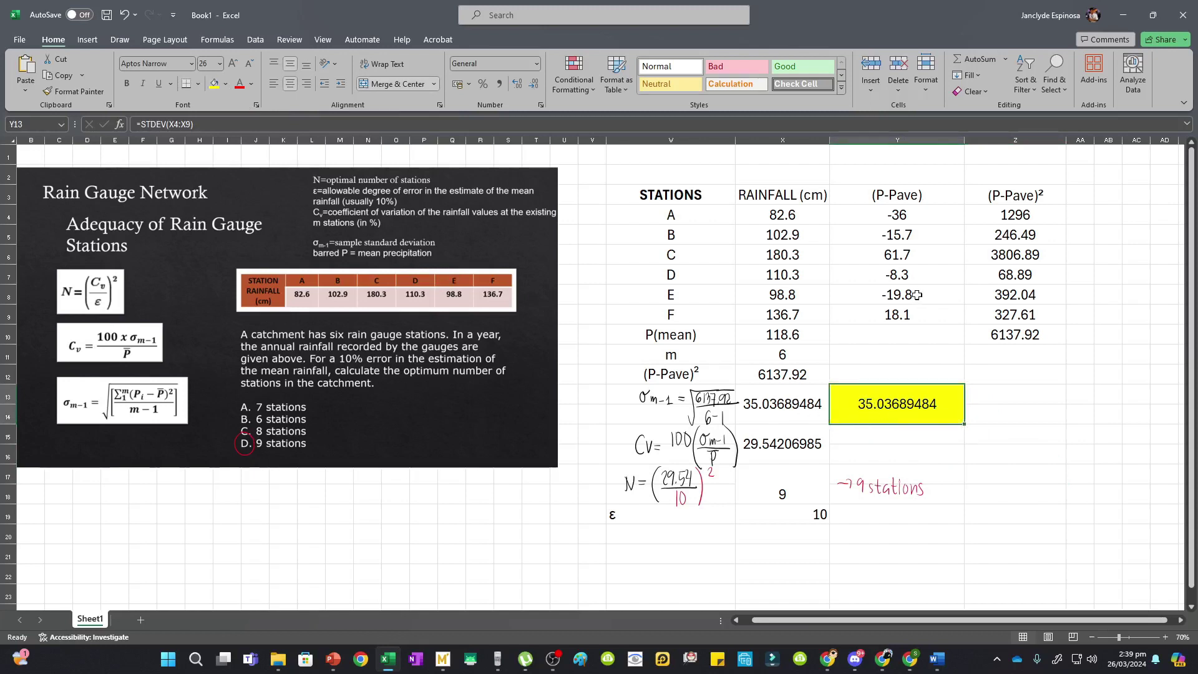
{"action": "key", "text": "Right"}
{"action": "left_click_drag", "start_coordinate": [879, 209], "coordinate": [999, 337]}
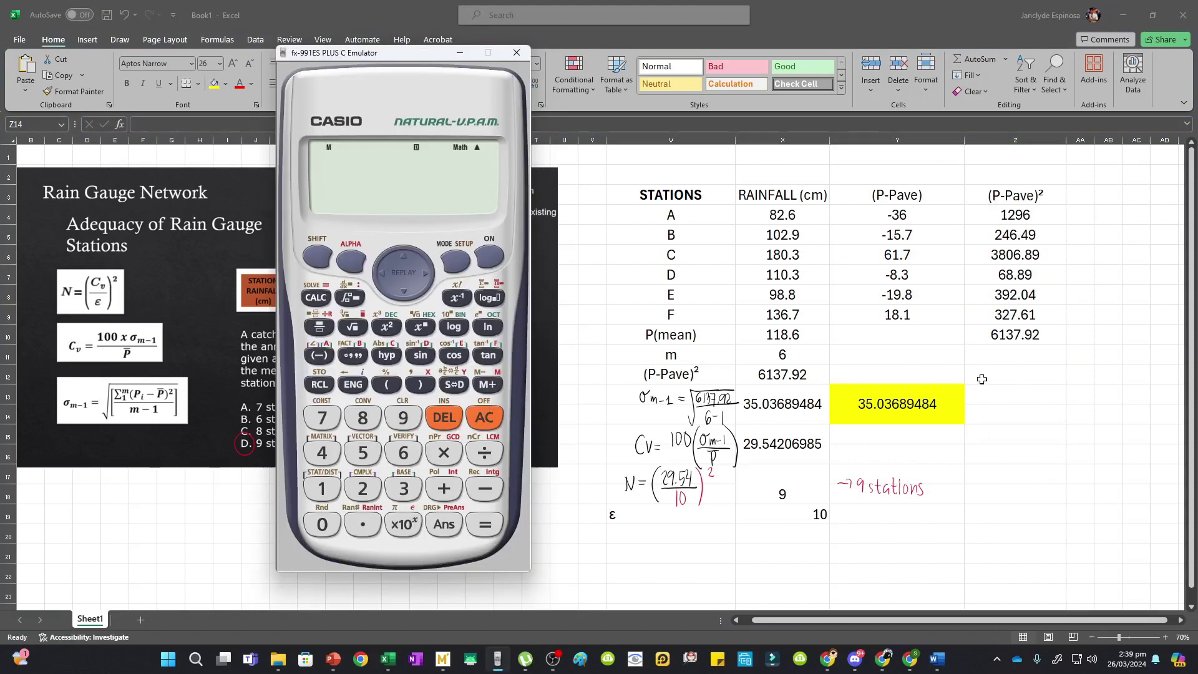
Check the formula in Y13, then switch to the fx-991ES PLUS C emulator and set it to single-variable STAT mode
{"action": "key", "text": "alt+Tab"}
{"action": "left_click", "coordinate": [885, 425]}
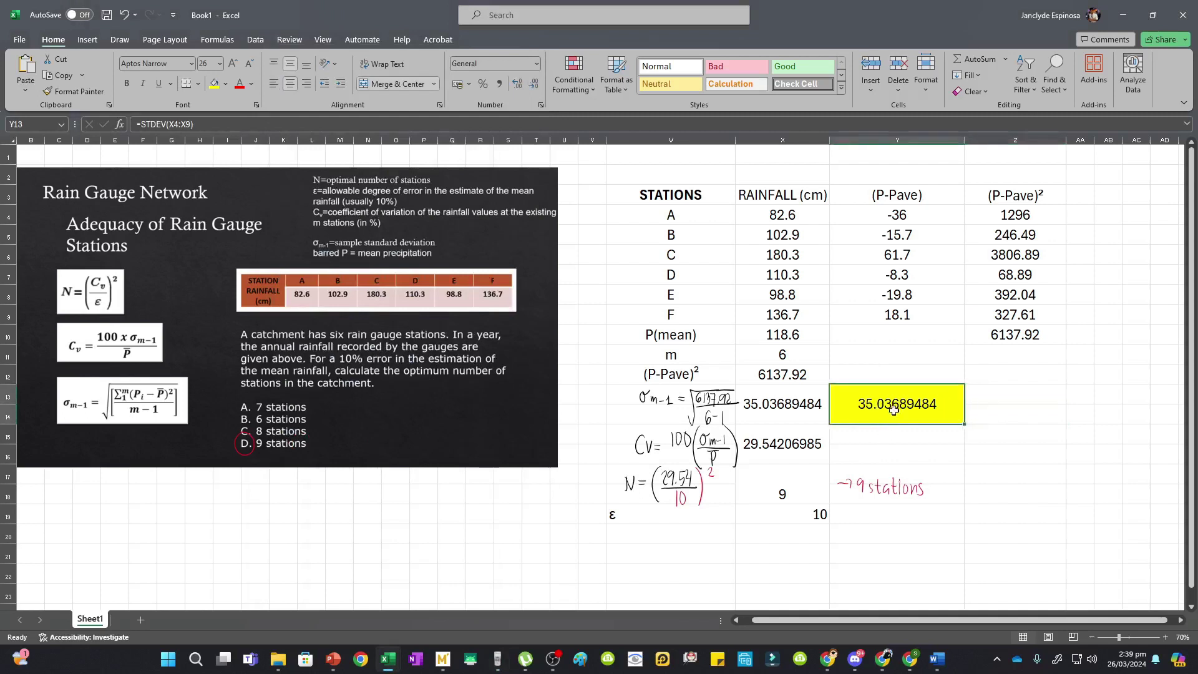
{"action": "key", "text": "alt+Tab"}
{"action": "left_click_drag", "start_coordinate": [868, 128], "coordinate": [1120, 84]}
{"action": "left_click", "coordinate": [701, 271]}
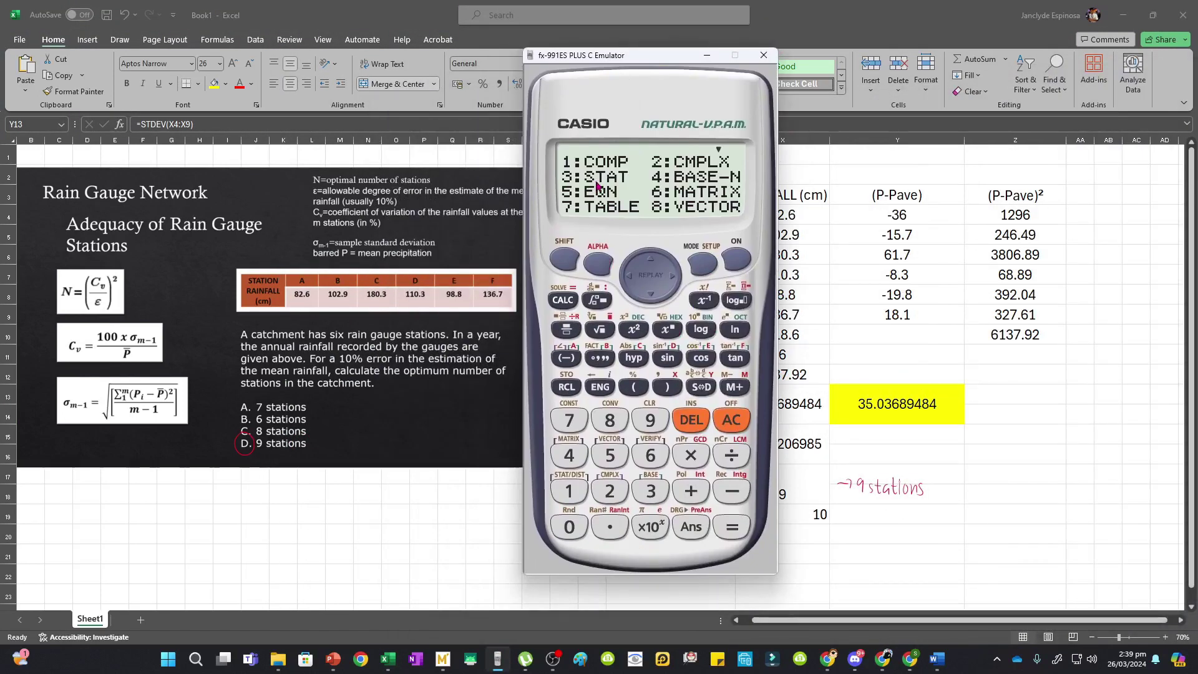
{"action": "key", "text": "3"}
{"action": "key", "text": "1"}
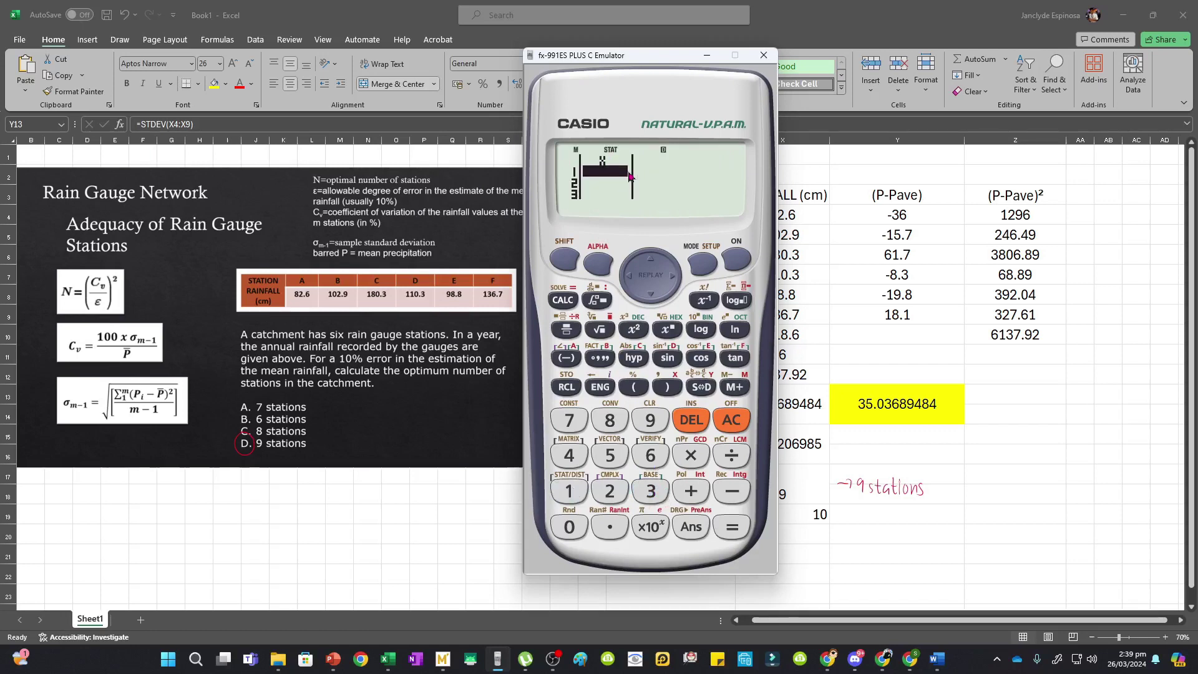
Enter the six rainfall values 82.6, 102.9, 180.3, 110.3, 98.8 and 136.7 in the calculator's STAT data table
{"action": "left_click_drag", "start_coordinate": [630, 111], "coordinate": [696, 113]}
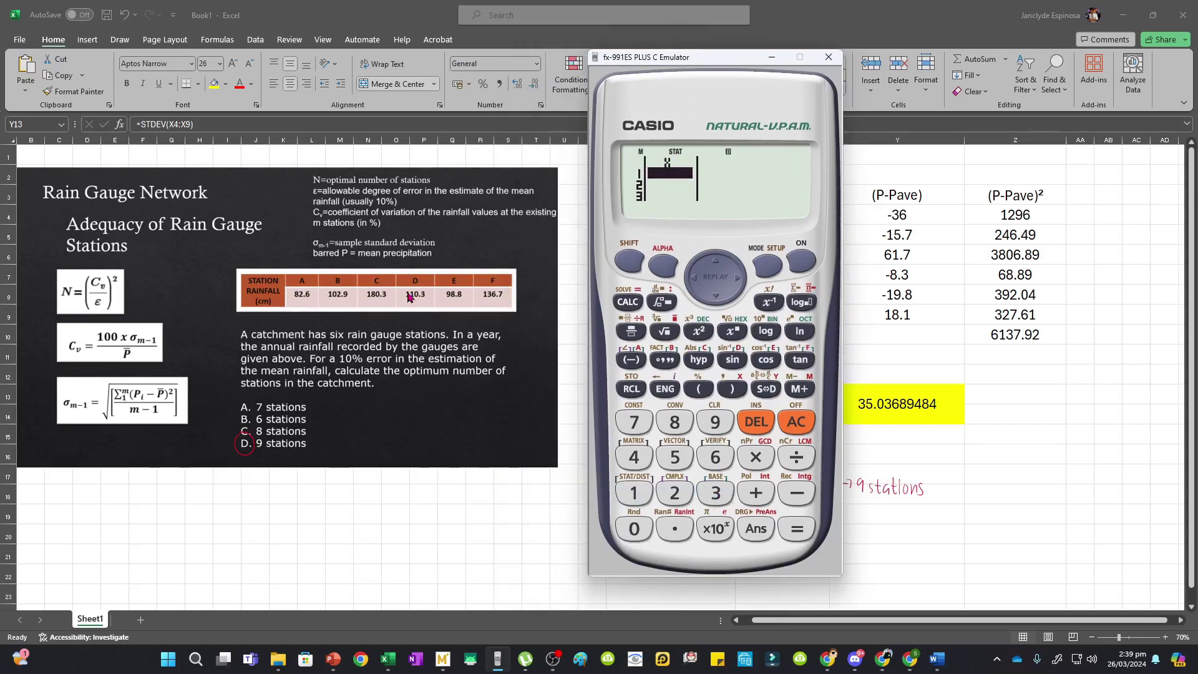
{"action": "left_click", "coordinate": [675, 424]}
{"action": "left_click", "coordinate": [675, 496]}
{"action": "left_click", "coordinate": [674, 524]}
{"action": "left_click", "coordinate": [721, 465]}
{"action": "left_click", "coordinate": [801, 531]}
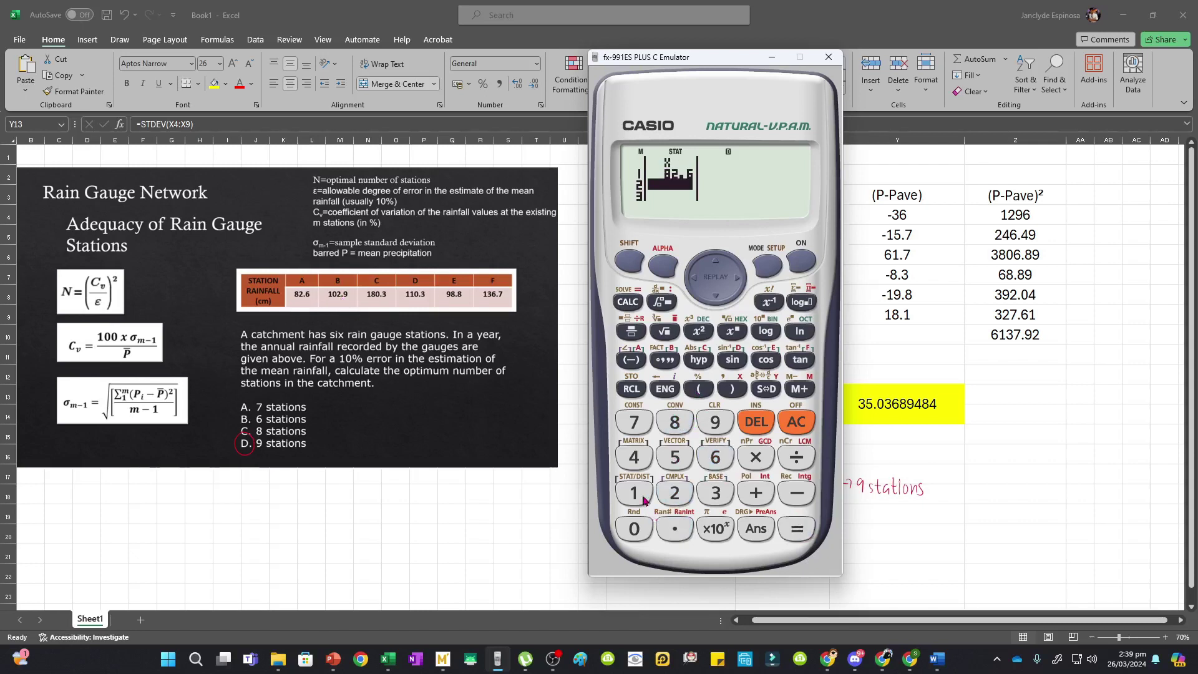
{"action": "left_click", "coordinate": [648, 490]}
{"action": "left_click", "coordinate": [639, 495]}
{"action": "left_click", "coordinate": [796, 534]}
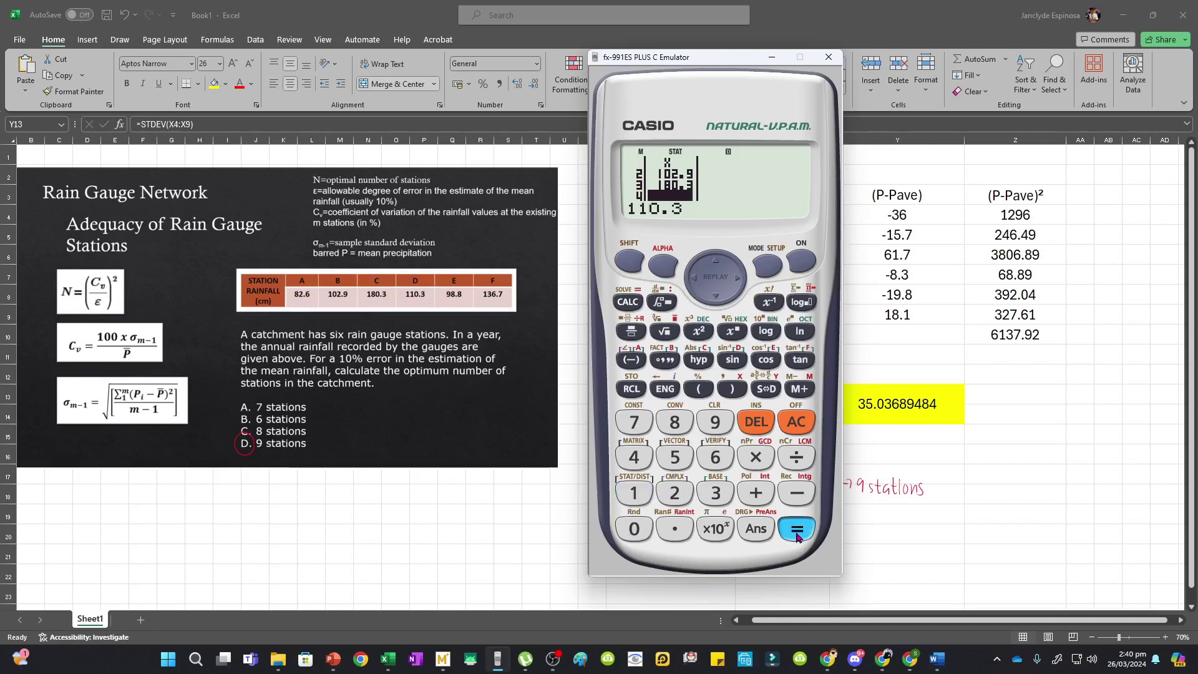
{"action": "left_click", "coordinate": [711, 425]}
{"action": "left_click", "coordinate": [676, 423]}
{"action": "left_click", "coordinate": [674, 524]}
{"action": "left_click", "coordinate": [676, 430]}
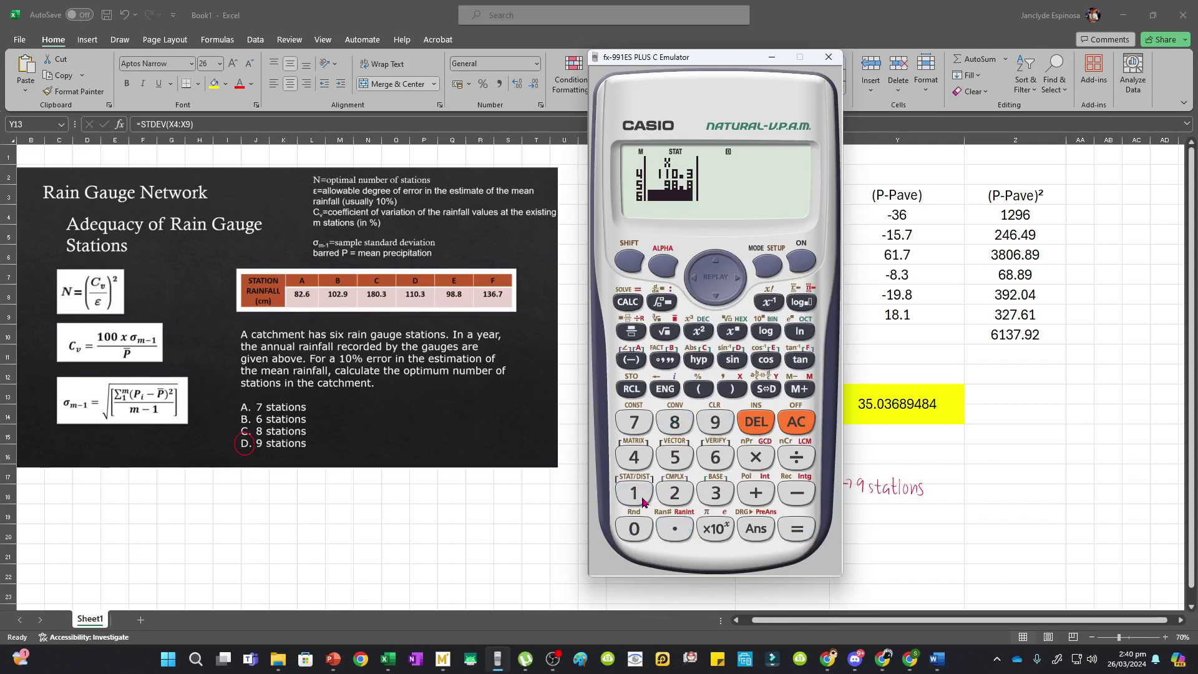
{"action": "left_click", "coordinate": [640, 498]}
{"action": "type", "text": "36.7"}
{"action": "key", "text": "Return"}
Review the rainfall values entered in the STAT data table from first to last and leave the table
{"action": "left_click", "coordinate": [718, 263]}
{"action": "left_click", "coordinate": [718, 262]}
{"action": "left_click", "coordinate": [717, 263]}
{"action": "left_click", "coordinate": [718, 263]}
{"action": "left_click", "coordinate": [717, 263]}
{"action": "left_click", "coordinate": [719, 296]}
{"action": "left_click", "coordinate": [720, 297]}
{"action": "left_click", "coordinate": [721, 297]}
{"action": "left_click", "coordinate": [721, 297]}
{"action": "left_click", "coordinate": [799, 424]}
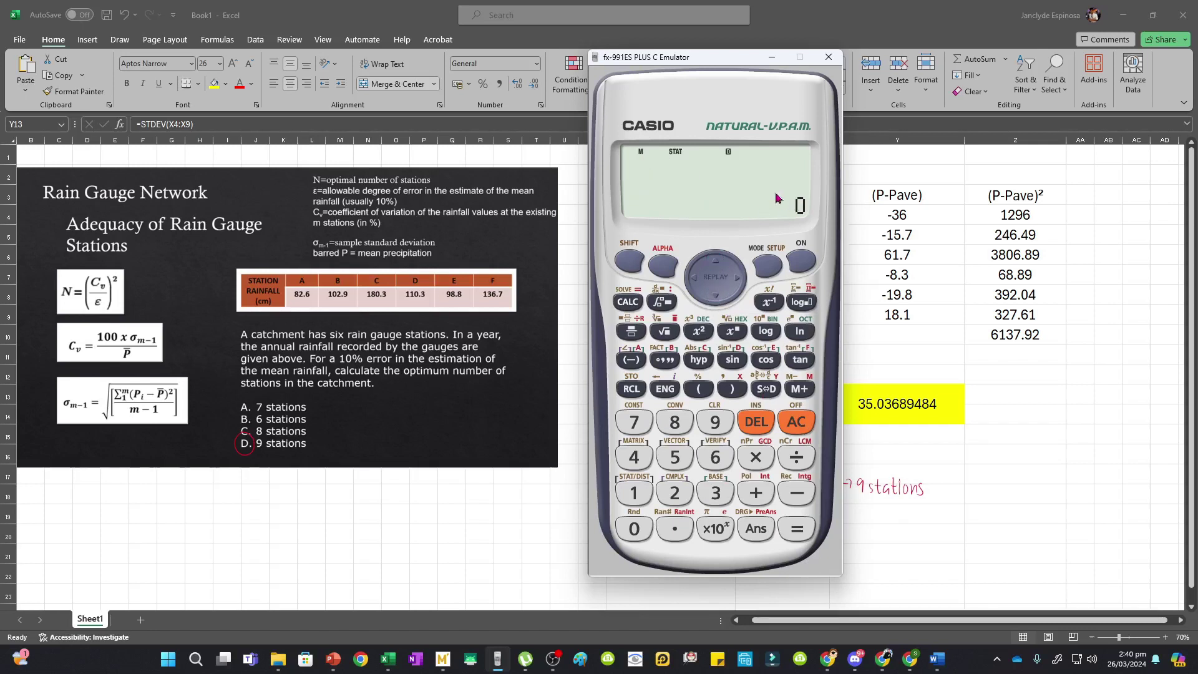
Compute the number of samples n and the mean x̄ from the STAT Var functions
{"action": "left_click", "coordinate": [632, 263]}
{"action": "left_click", "coordinate": [639, 501]}
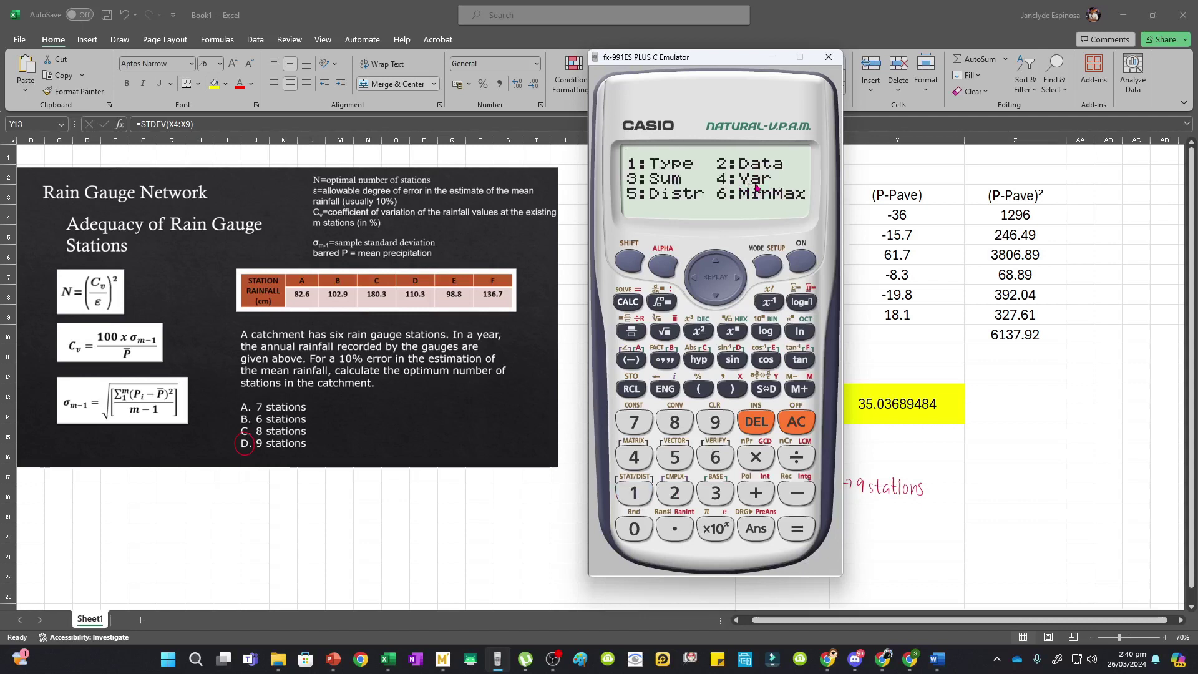
{"action": "key", "text": "4"}
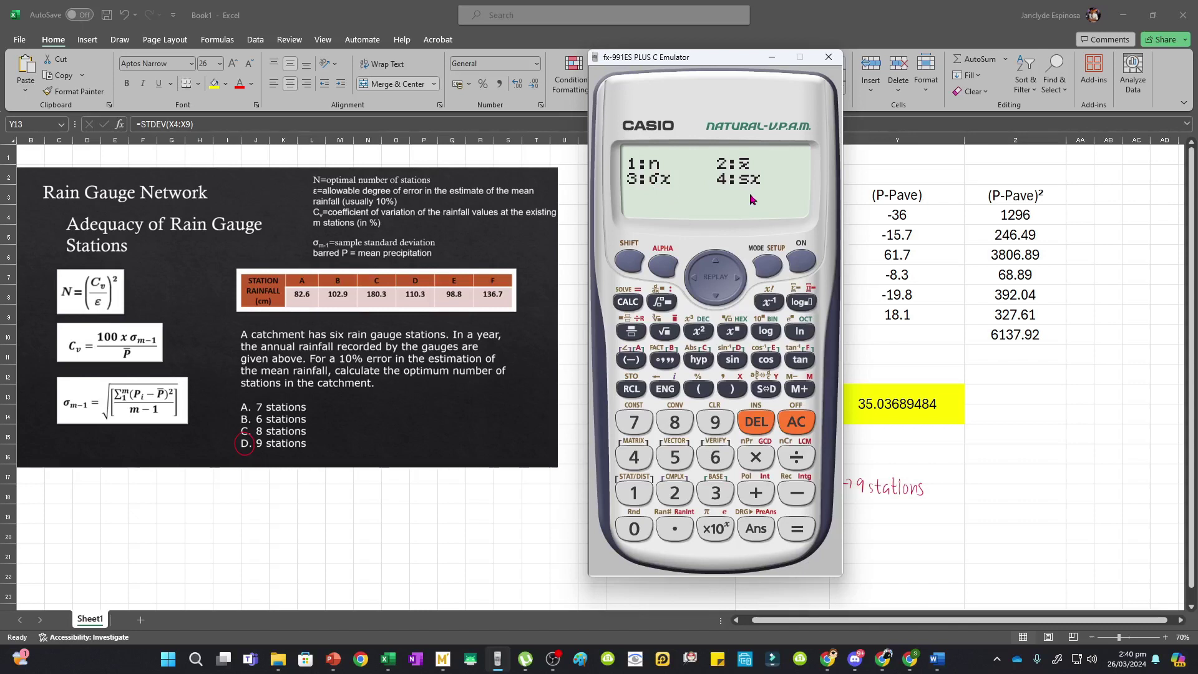
{"action": "left_click", "coordinate": [637, 501]}
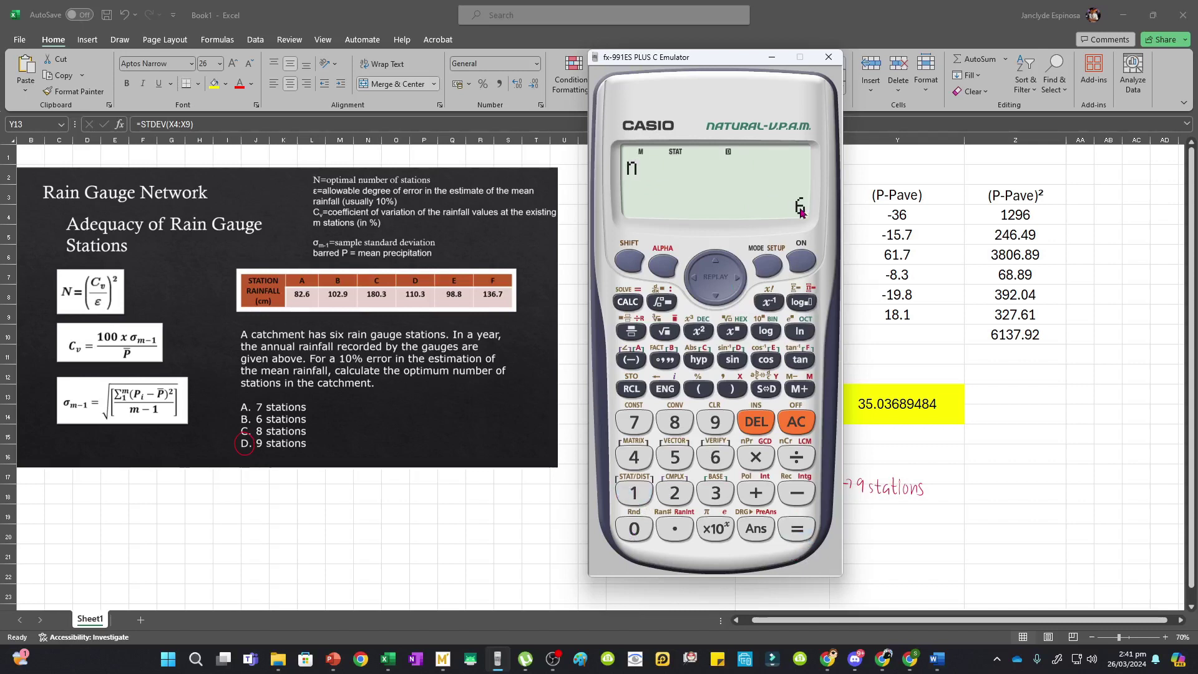
{"action": "left_click", "coordinate": [637, 494]}
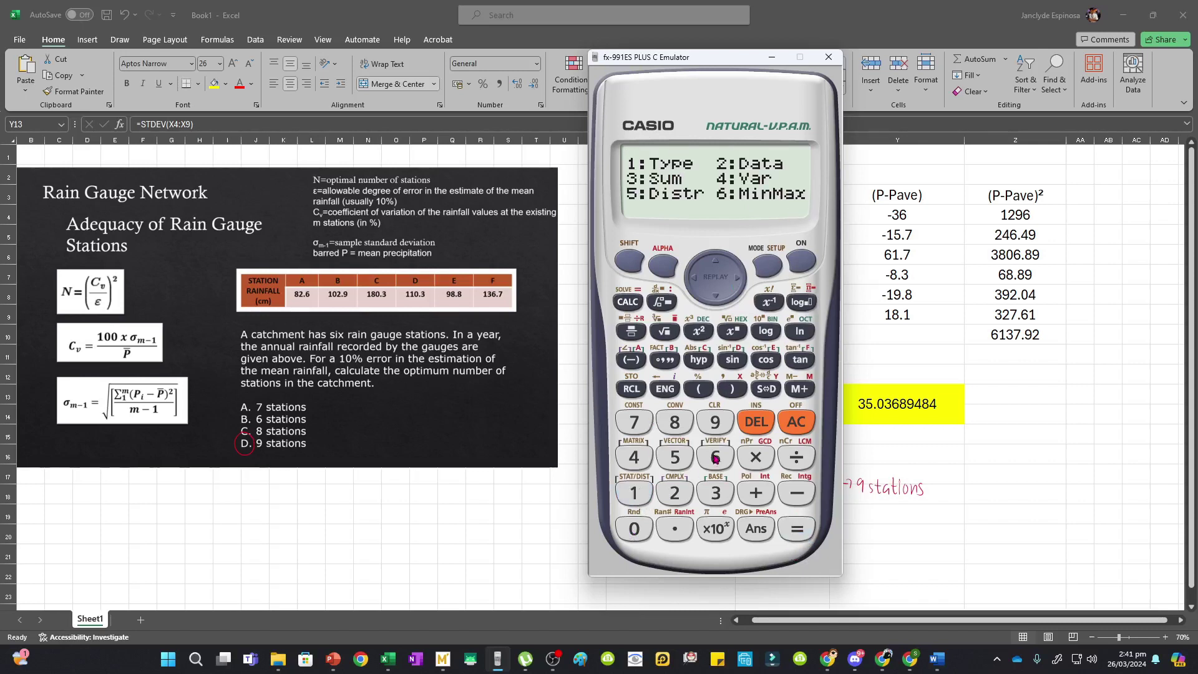
{"action": "left_click", "coordinate": [652, 460]}
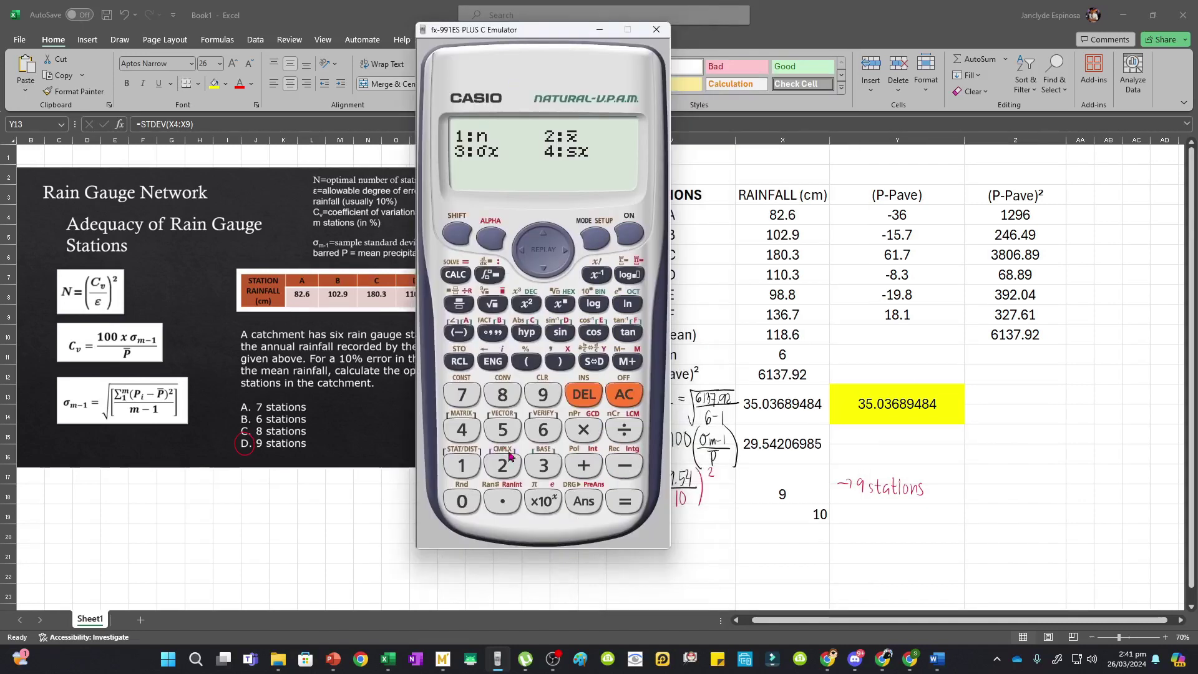
{"action": "left_click", "coordinate": [507, 467]}
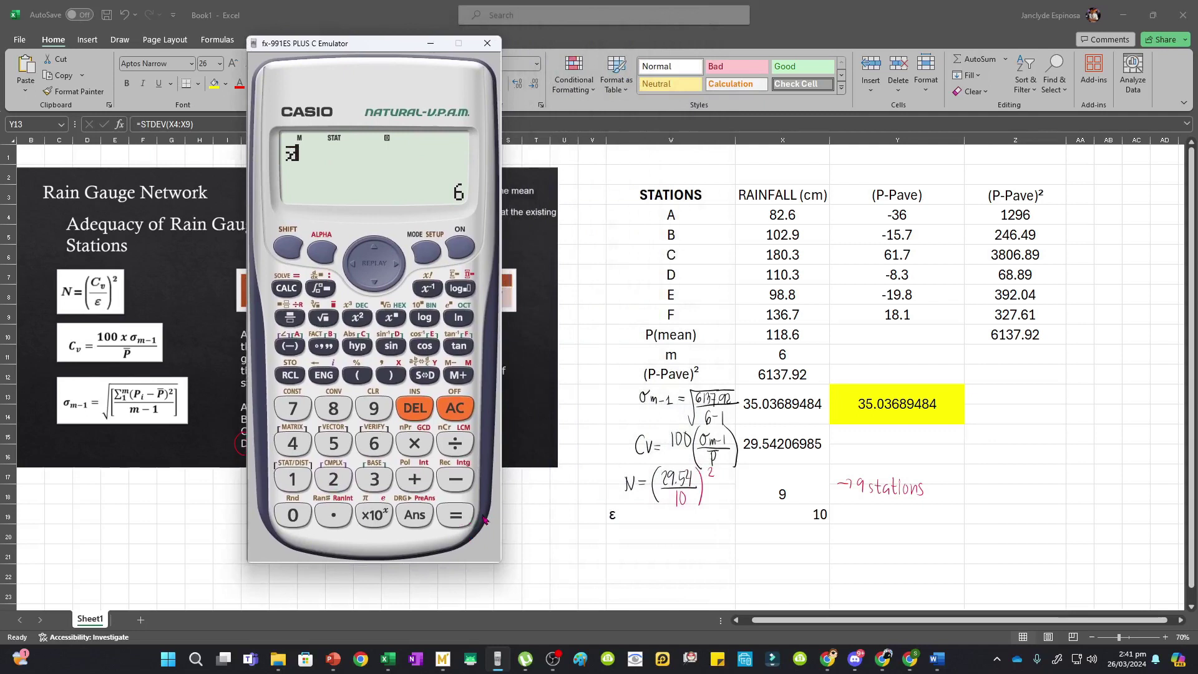
{"action": "key", "text": "Return"}
Compute the population standard deviation σx of the entered rainfall data
{"action": "left_click", "coordinate": [288, 255]}
{"action": "left_click", "coordinate": [293, 479]}
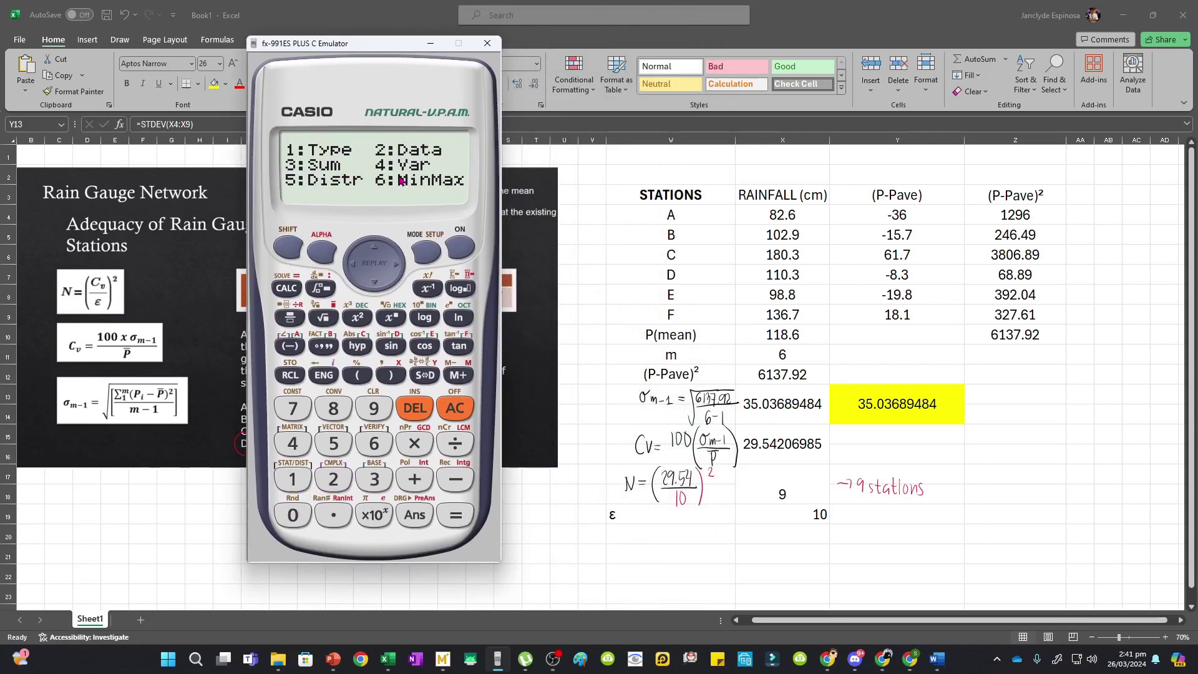
{"action": "left_click", "coordinate": [294, 445]}
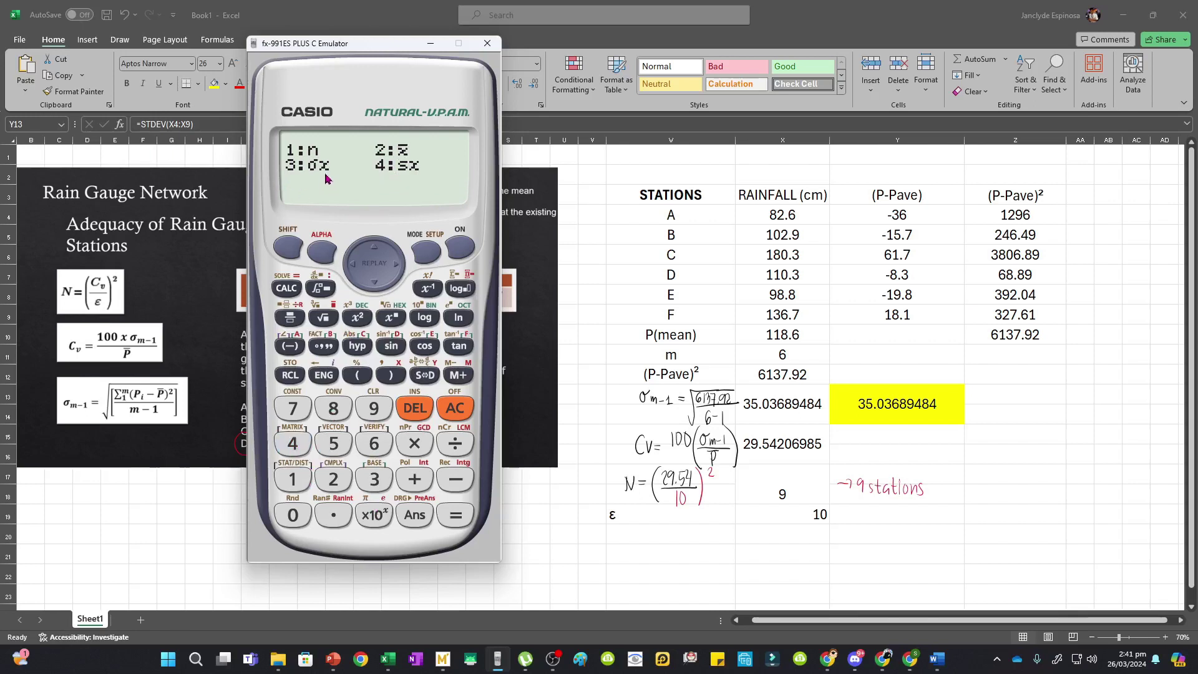
{"action": "left_click", "coordinate": [378, 485]}
{"action": "left_click", "coordinate": [456, 514]}
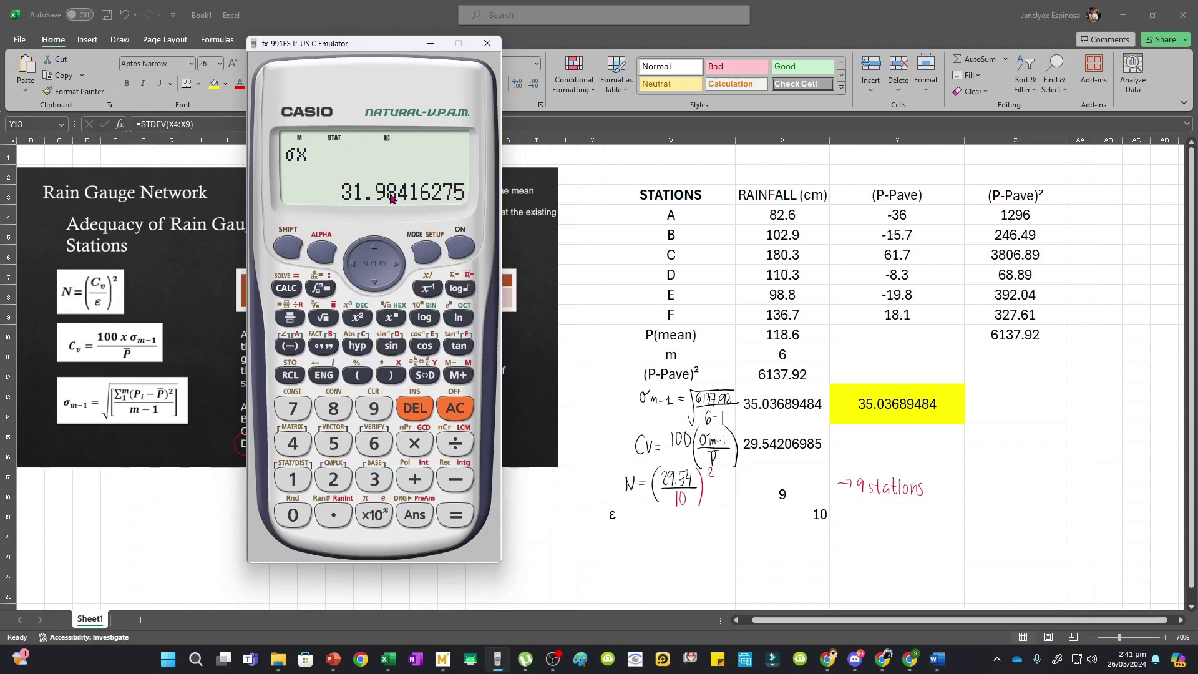
Compute the sample standard deviation sx of the rainfall data, then clear the display and close the Casio emulator
{"action": "left_click", "coordinate": [303, 475]}
{"action": "left_click", "coordinate": [280, 428]}
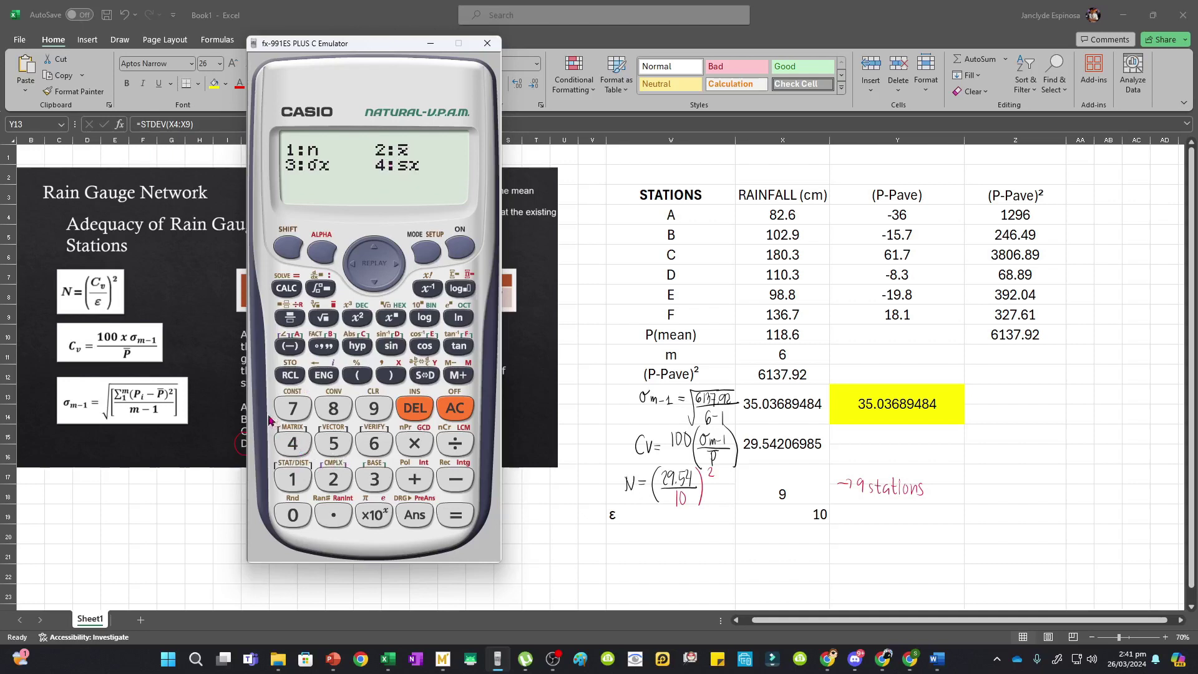
{"action": "left_click", "coordinate": [294, 444]}
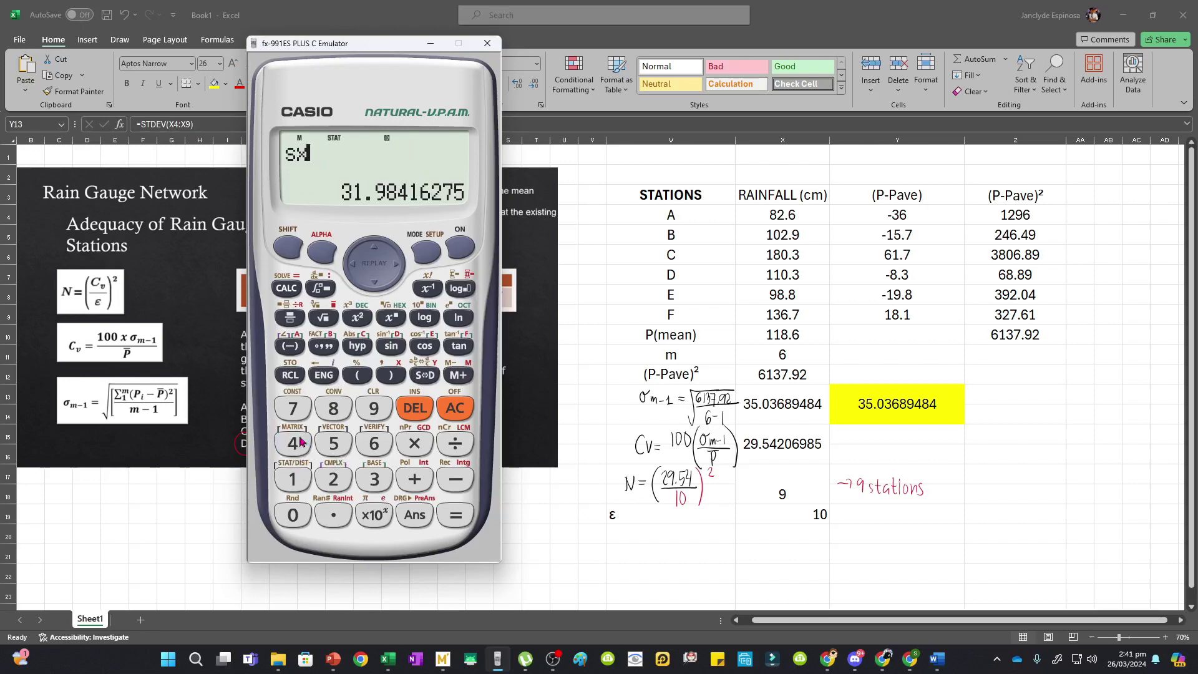
{"action": "left_click", "coordinate": [456, 516]}
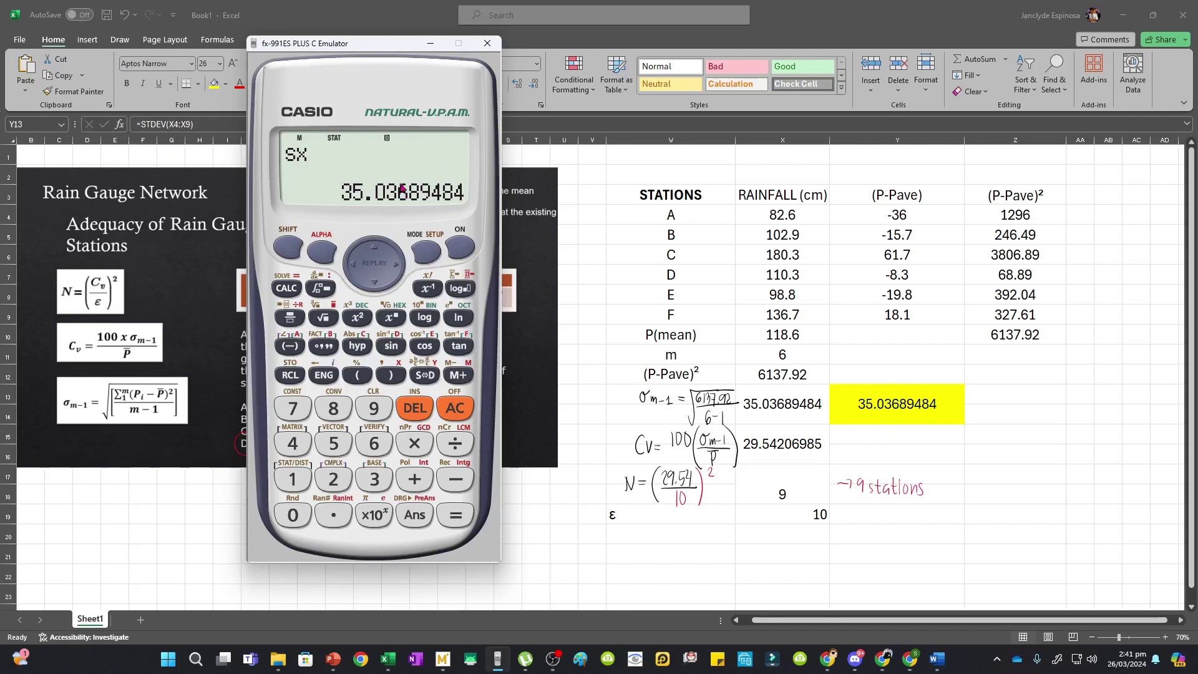
{"action": "left_click", "coordinate": [453, 409]}
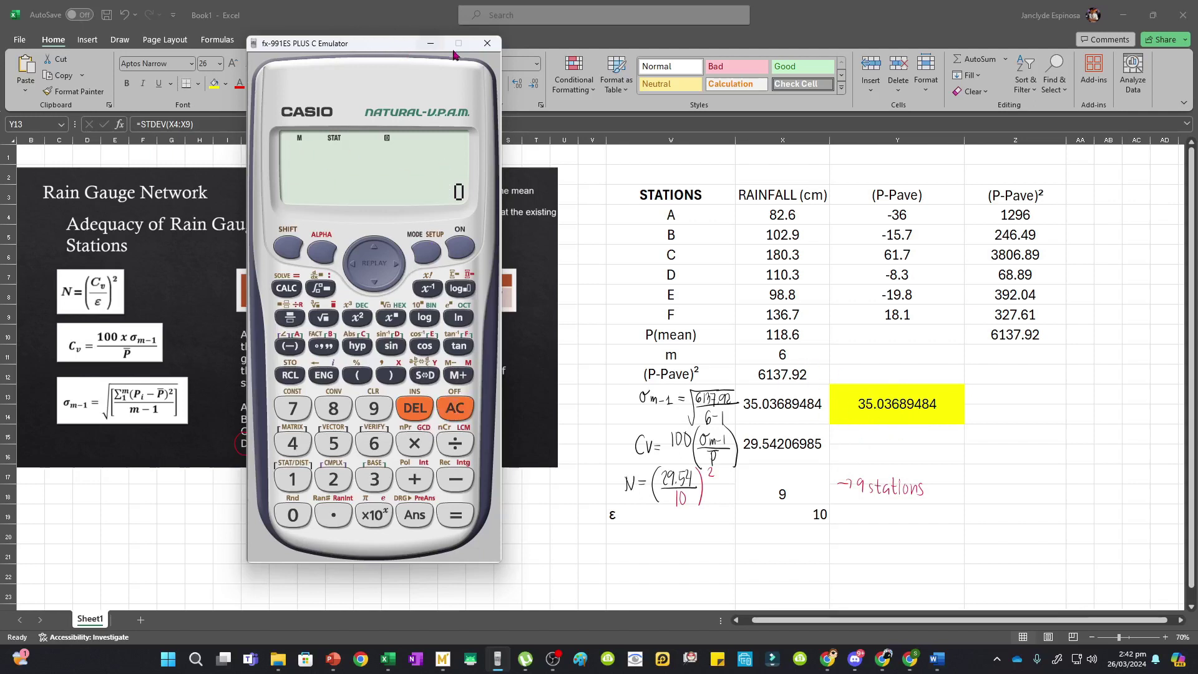
{"action": "left_click", "coordinate": [487, 43]}
Open the Canon F-789SGA emulator and set it to STAT mode with the SD type
{"action": "left_click", "coordinate": [196, 659]}
{"action": "left_click", "coordinate": [510, 299]}
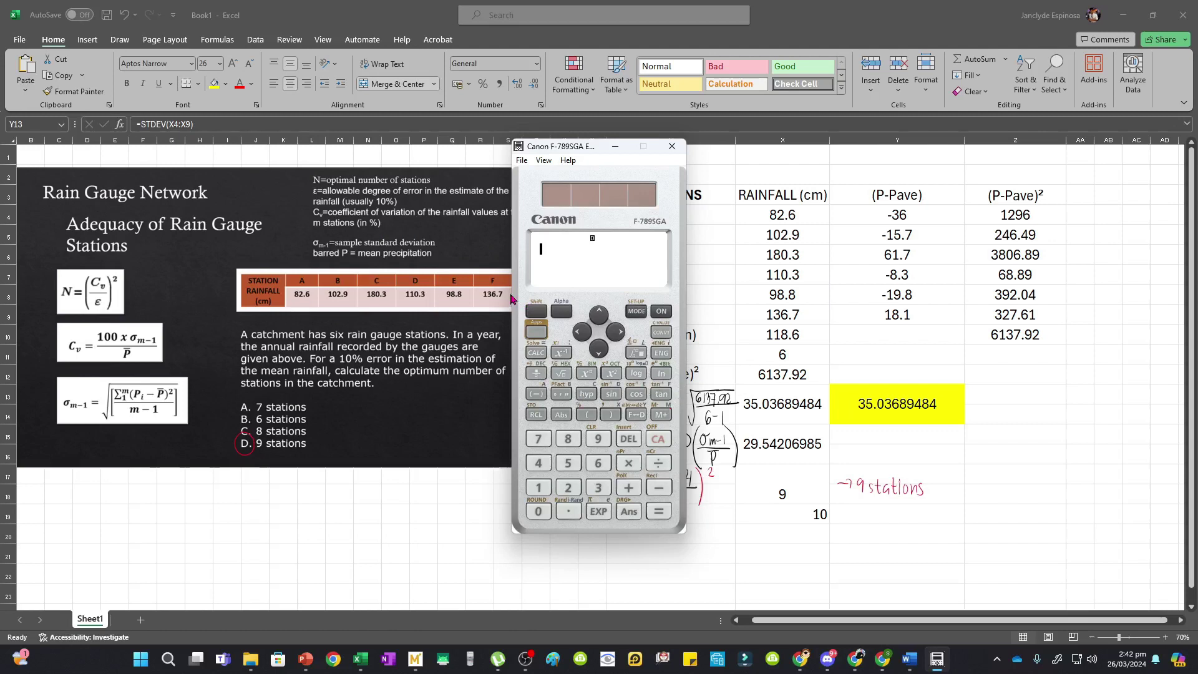
{"action": "left_click", "coordinate": [635, 311]}
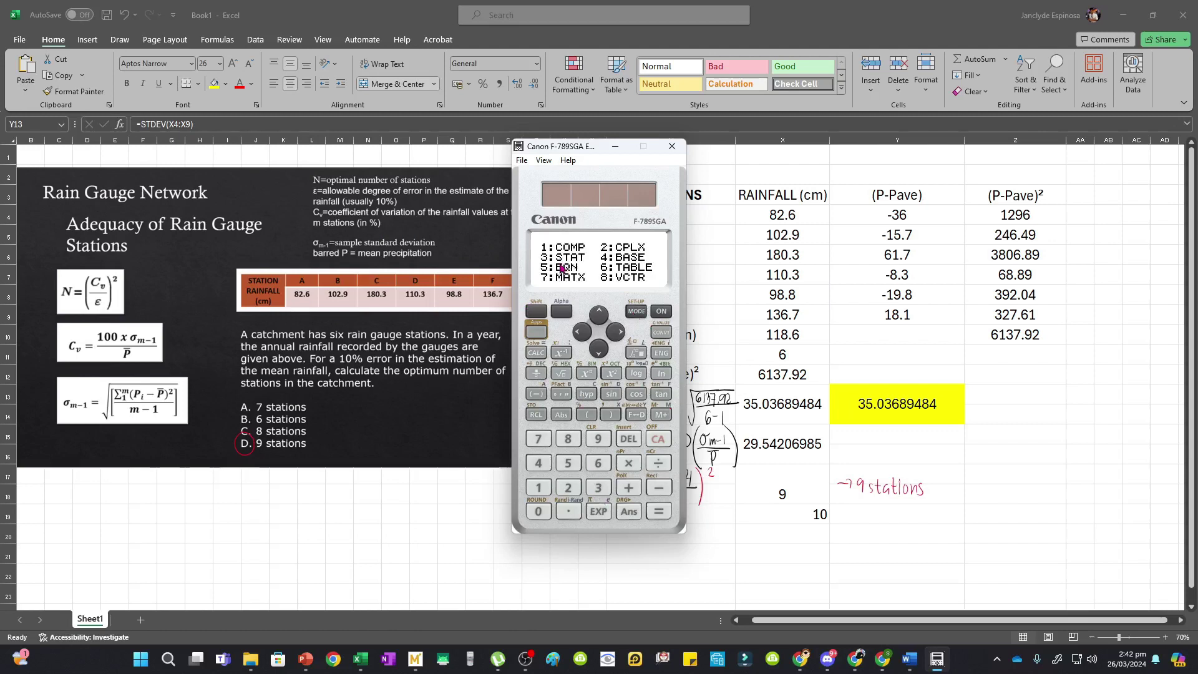
{"action": "key", "text": "3"}
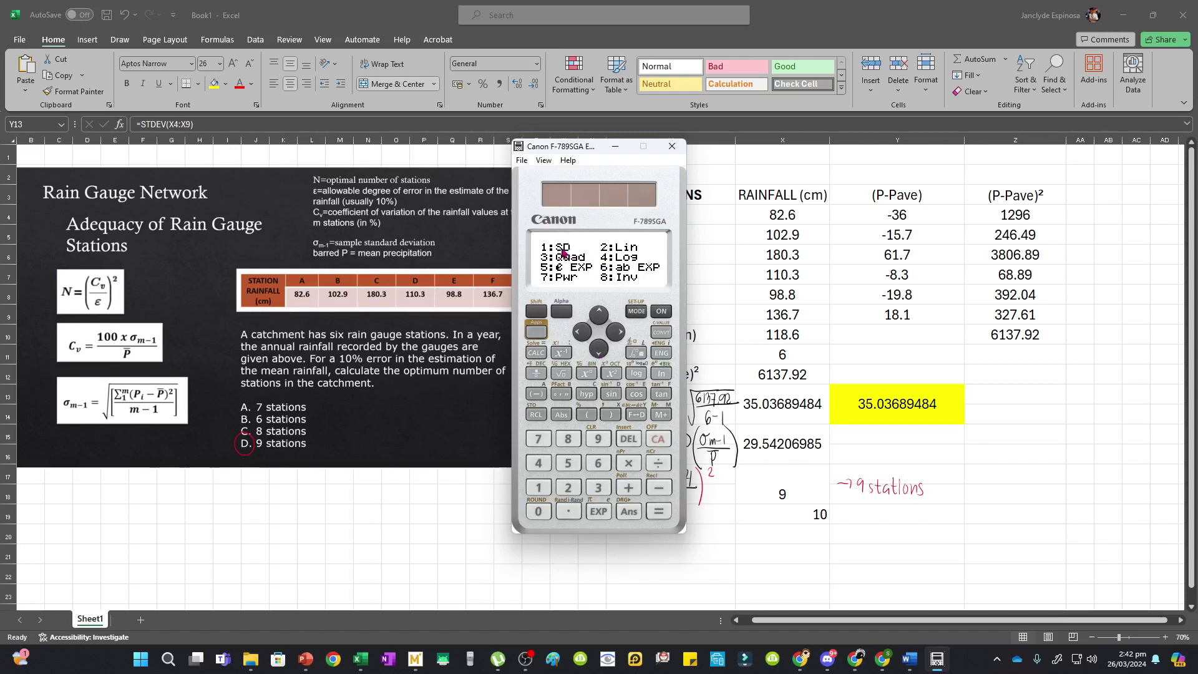
{"action": "left_click", "coordinate": [542, 494]}
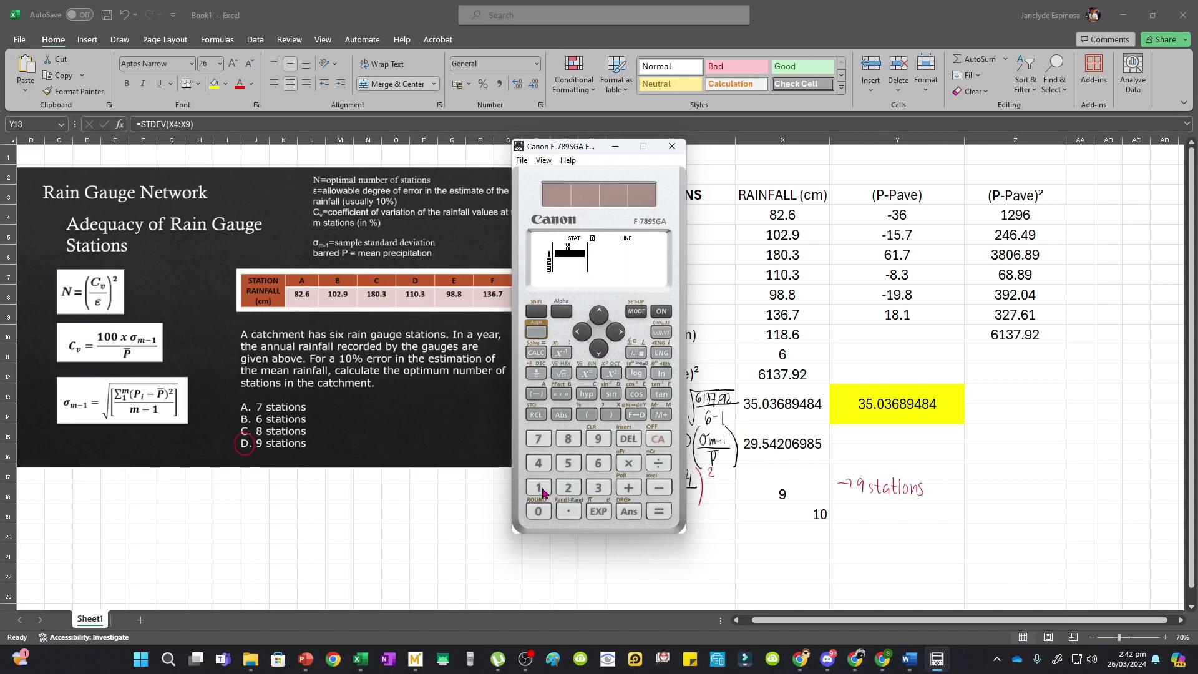
Enter the six rainfall values 82.6, 102.9, 180.3, 110.3, 98.8 and 136.7 in the Canon emulator's data table
{"action": "left_click_drag", "start_coordinate": [587, 154], "coordinate": [632, 152]}
{"action": "left_click", "coordinate": [613, 436]}
{"action": "left_click", "coordinate": [617, 488]}
{"action": "left_click", "coordinate": [614, 506]}
{"action": "left_click", "coordinate": [642, 462]}
{"action": "left_click", "coordinate": [704, 508]}
{"action": "left_click", "coordinate": [585, 486]}
{"action": "left_click", "coordinate": [585, 504]}
{"action": "left_click", "coordinate": [614, 485]}
{"action": "left_click", "coordinate": [609, 505]}
{"action": "left_click", "coordinate": [642, 437]}
{"action": "left_click", "coordinate": [704, 508]}
{"action": "left_click", "coordinate": [589, 484]}
{"action": "left_click", "coordinate": [609, 440]}
{"action": "left_click", "coordinate": [584, 485]}
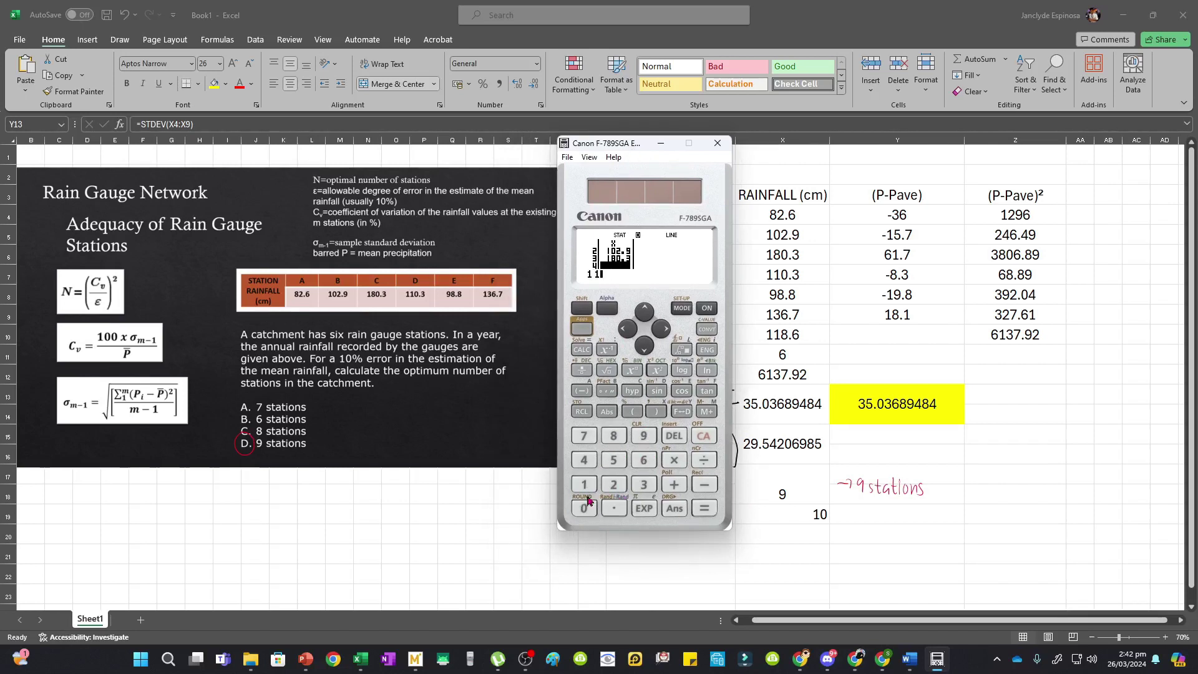
{"action": "left_click", "coordinate": [586, 507]}
{"action": "left_click", "coordinate": [612, 508]}
{"action": "left_click", "coordinate": [643, 488]}
{"action": "left_click", "coordinate": [704, 508]}
{"action": "left_click", "coordinate": [637, 439]}
{"action": "left_click", "coordinate": [614, 439]}
{"action": "left_click", "coordinate": [614, 507]}
{"action": "left_click", "coordinate": [614, 435]}
{"action": "key", "text": "Return"}
{"action": "left_click", "coordinate": [584, 484]}
{"action": "left_click", "coordinate": [643, 484]}
{"action": "left_click", "coordinate": [643, 460]}
{"action": "left_click", "coordinate": [614, 508]}
{"action": "left_click", "coordinate": [584, 435]}
{"action": "key", "text": "Return"}
Leave the data table and compute the sample standard deviation xσn-1 from the S-VAR functions
{"action": "left_click", "coordinate": [708, 440]}
{"action": "left_click", "coordinate": [580, 333]}
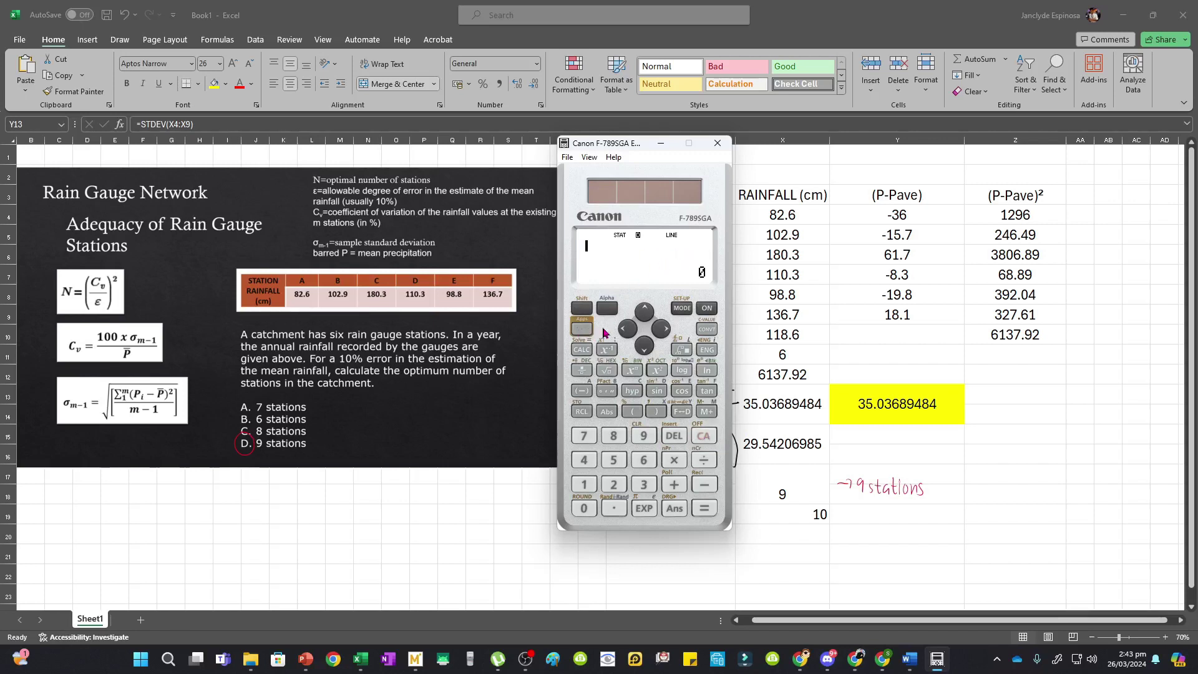
{"action": "left_click", "coordinate": [586, 330]}
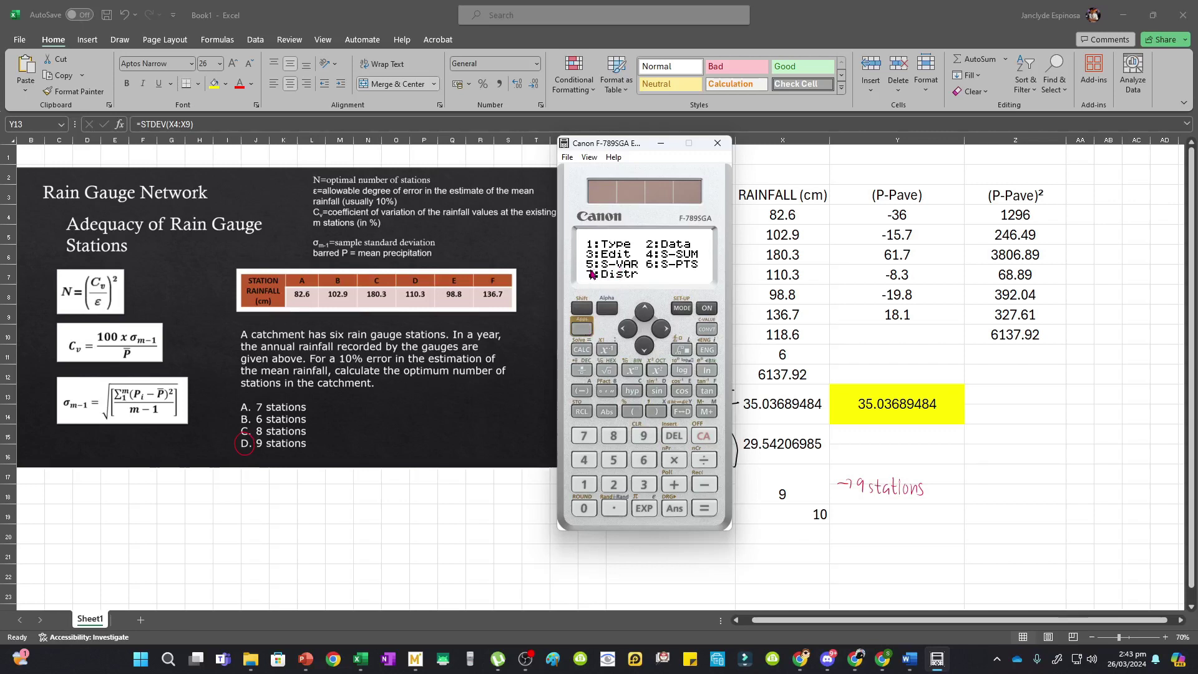
{"action": "left_click", "coordinate": [614, 461]}
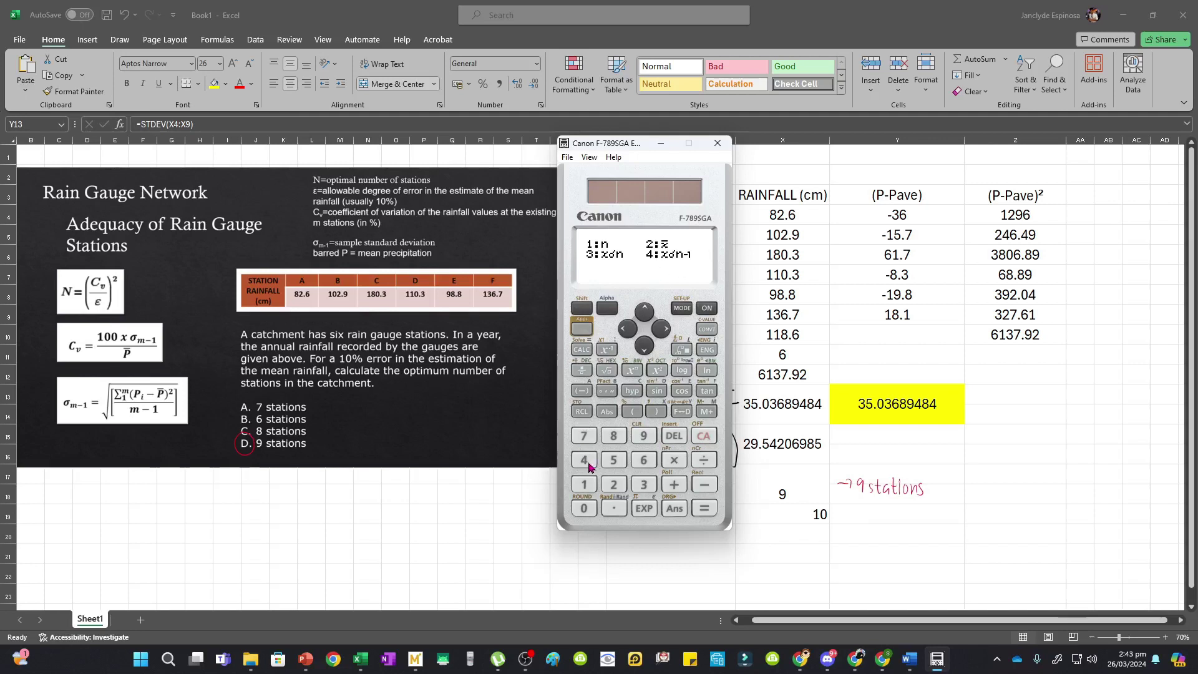
{"action": "left_click", "coordinate": [586, 463]}
{"action": "left_click", "coordinate": [698, 510]}
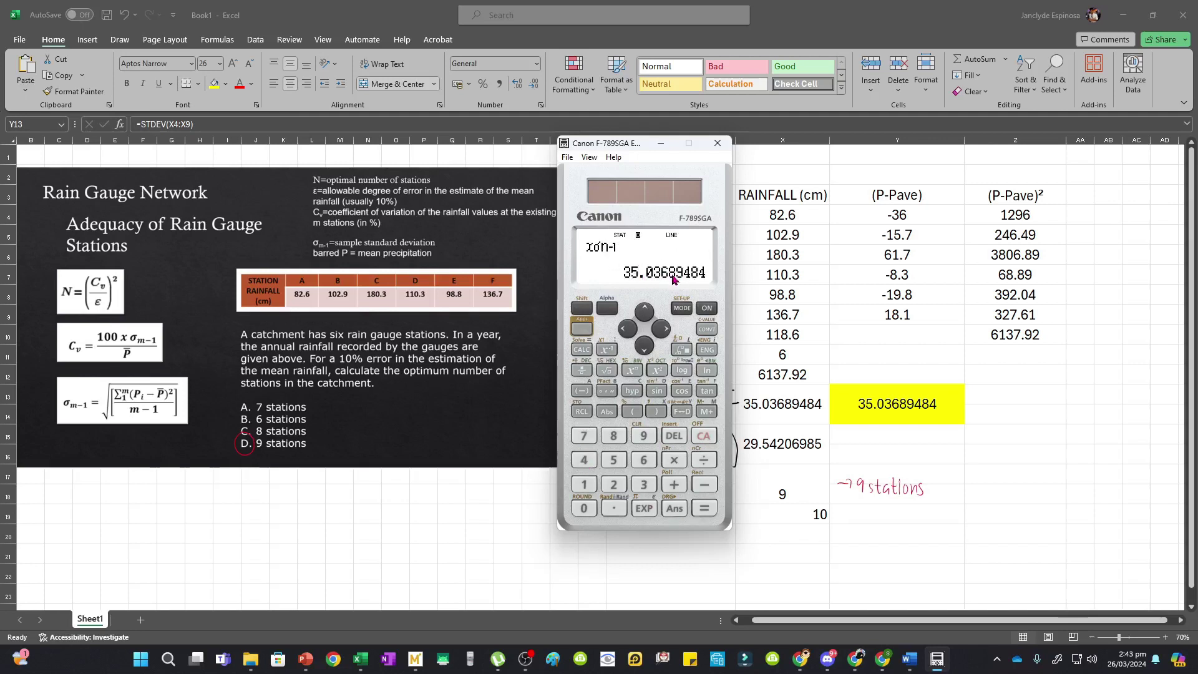
Return to the Excel workbook and highlight the optimum number of stations in X17 in green
{"action": "left_click", "coordinate": [998, 453]}
{"action": "left_click", "coordinate": [945, 417]}
{"action": "left_click", "coordinate": [1011, 513]}
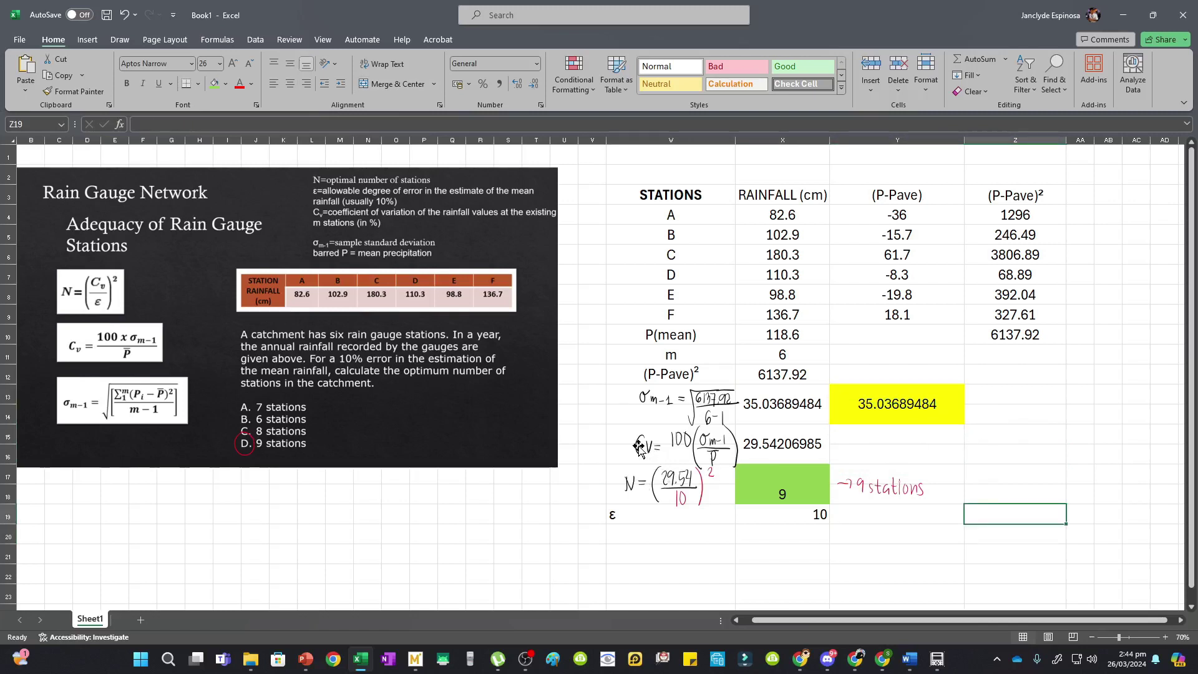
Select cell X17 to examine the formula behind the optimum number of stations
{"action": "left_click_drag", "start_coordinate": [638, 444], "coordinate": [748, 488]}
{"action": "left_click", "coordinate": [940, 523]}
{"action": "left_click", "coordinate": [940, 528]}
{"action": "left_click", "coordinate": [786, 493]}
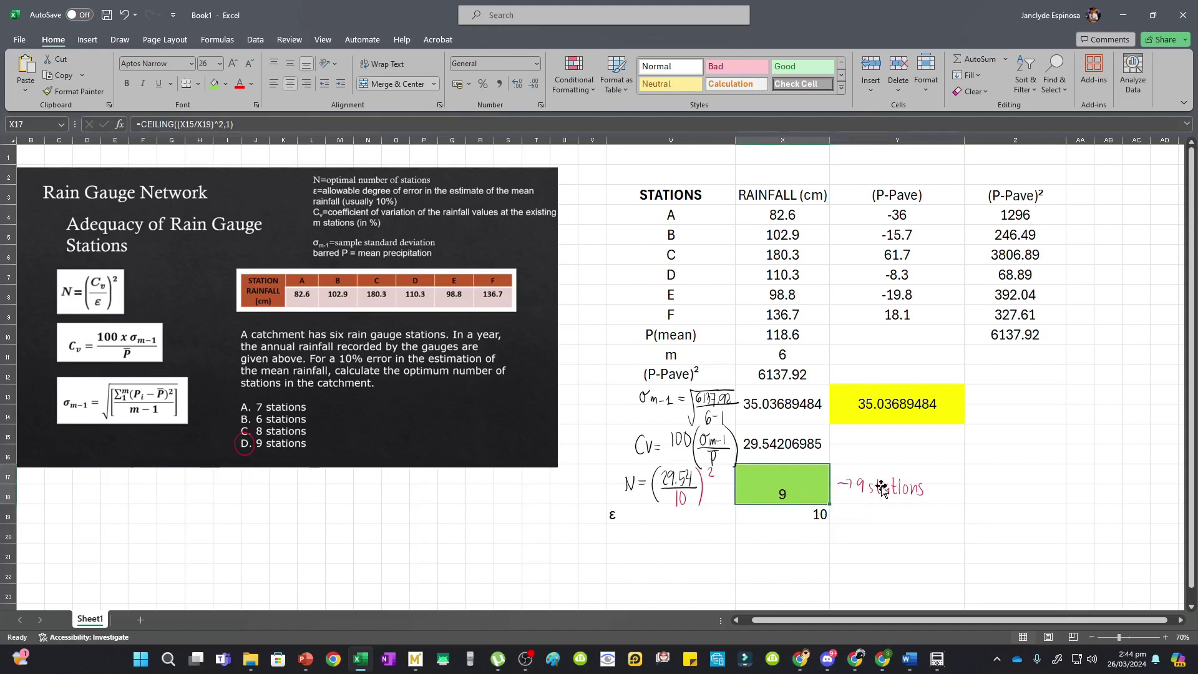